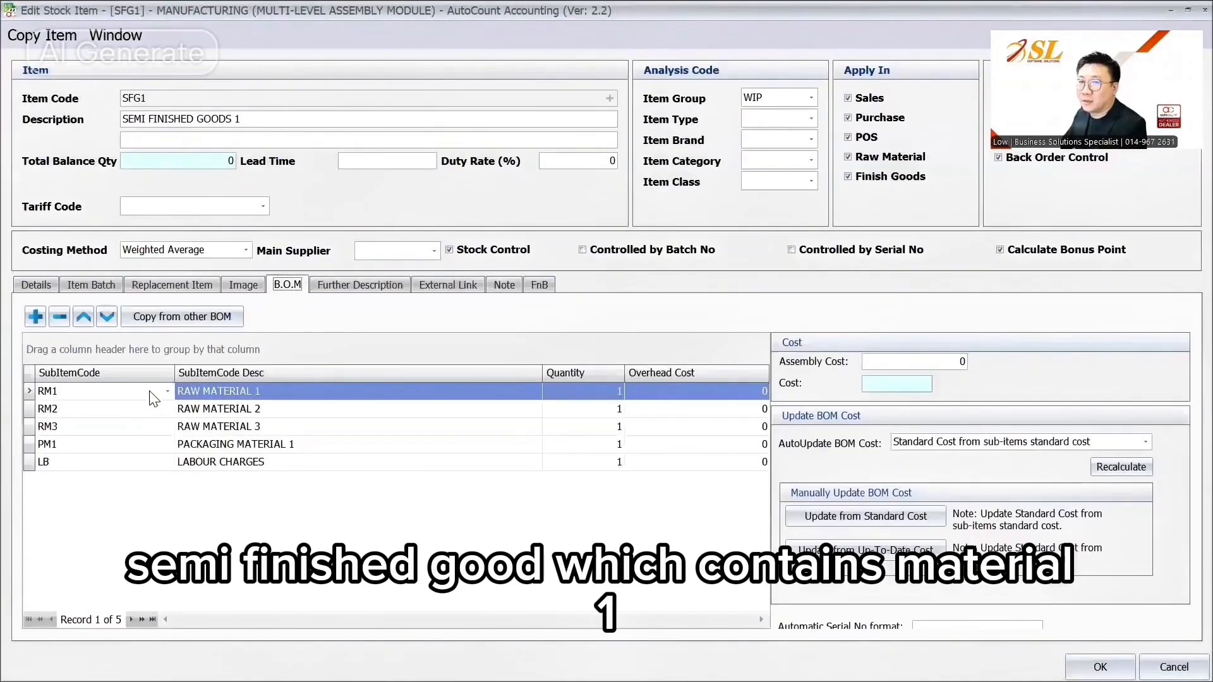
Step: Remove RM3 from the SFG1 bill of materials and set the quantities to 3 for RM1 and 2 for RM2
click(151, 428)
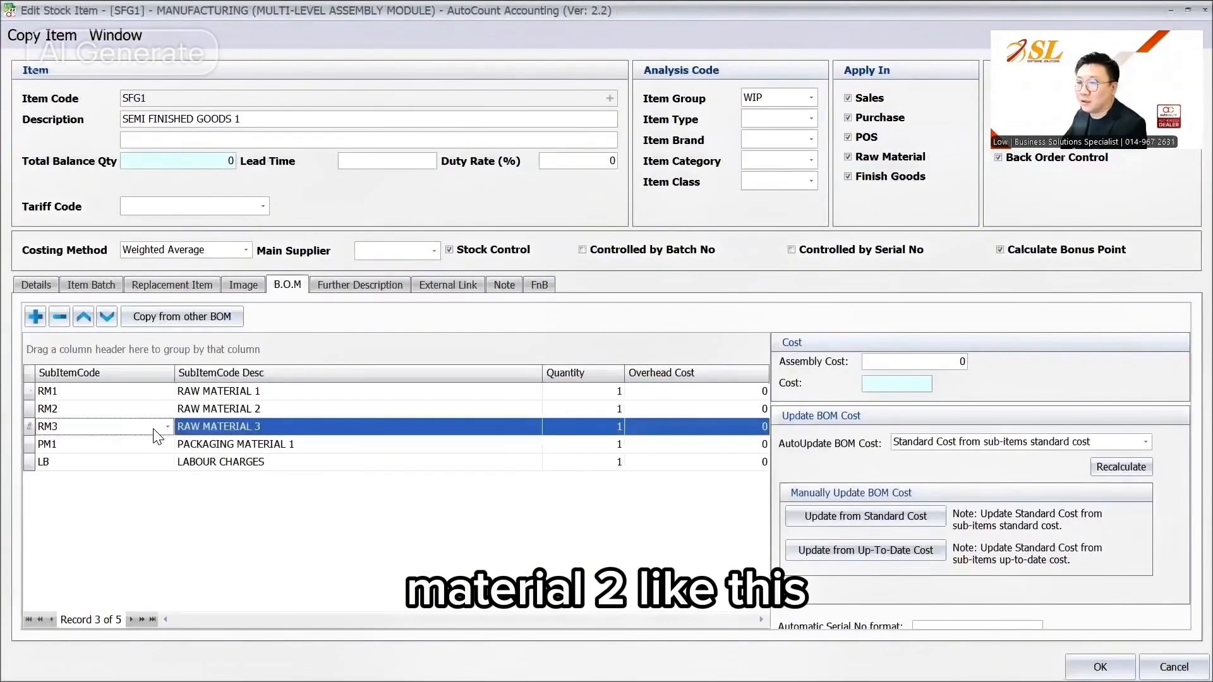
click(60, 317)
key(Down)
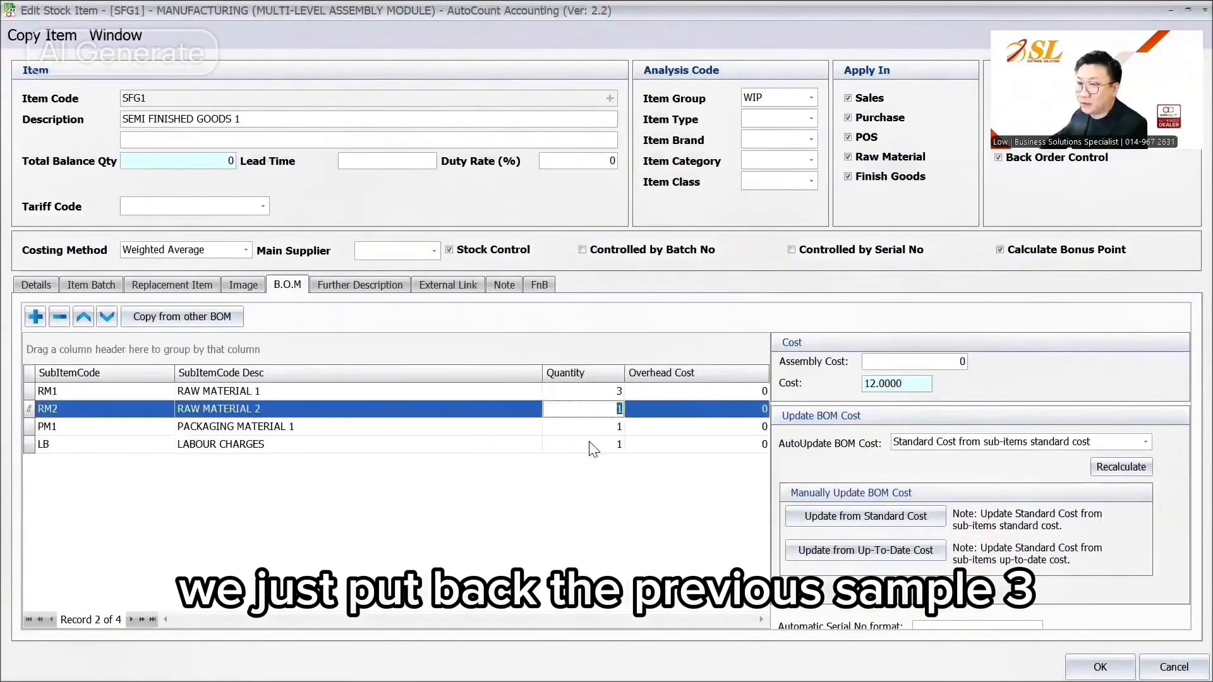
text(2)
key(Down)
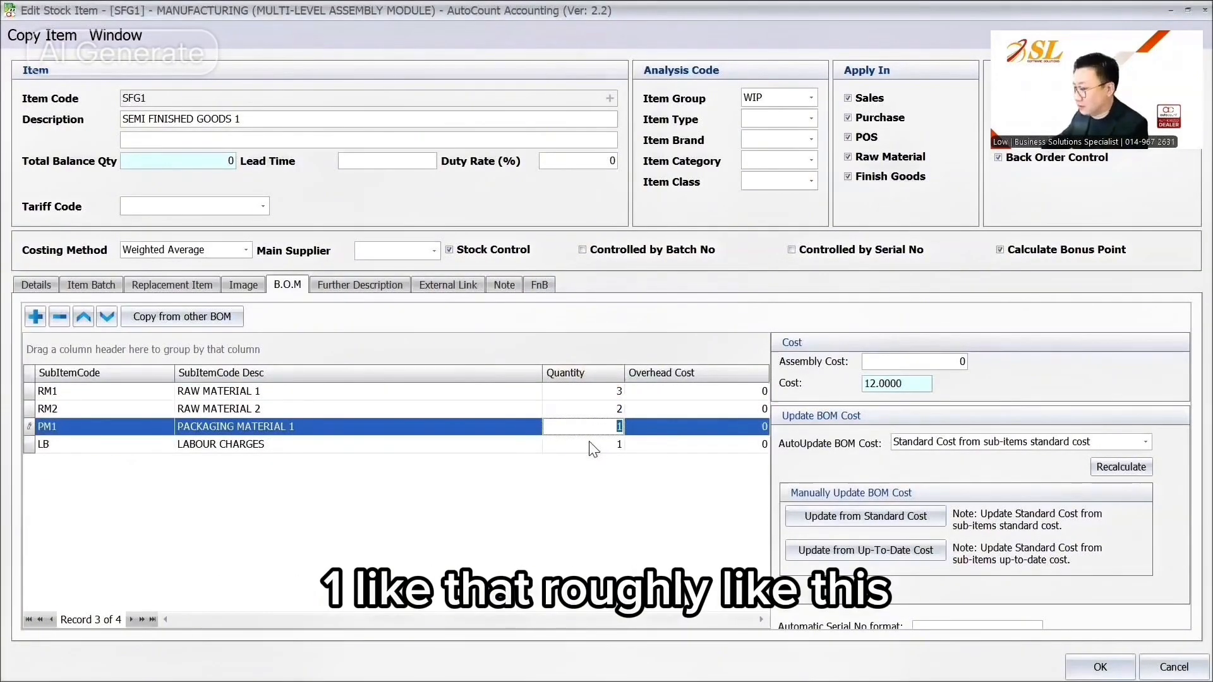
key(Down)
Step: Set SFG1's automatic BOM cost update to Up-To-Date Cost from sub-items up-to-date cost and save the item
click(1066, 443)
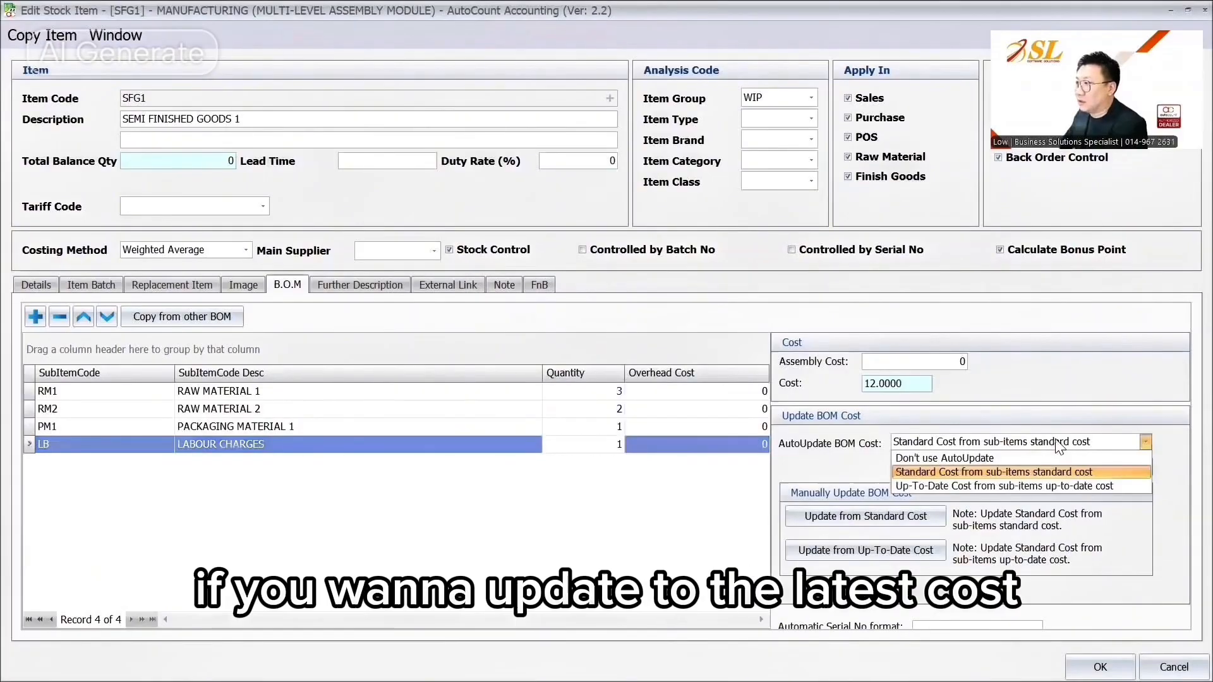
click(983, 488)
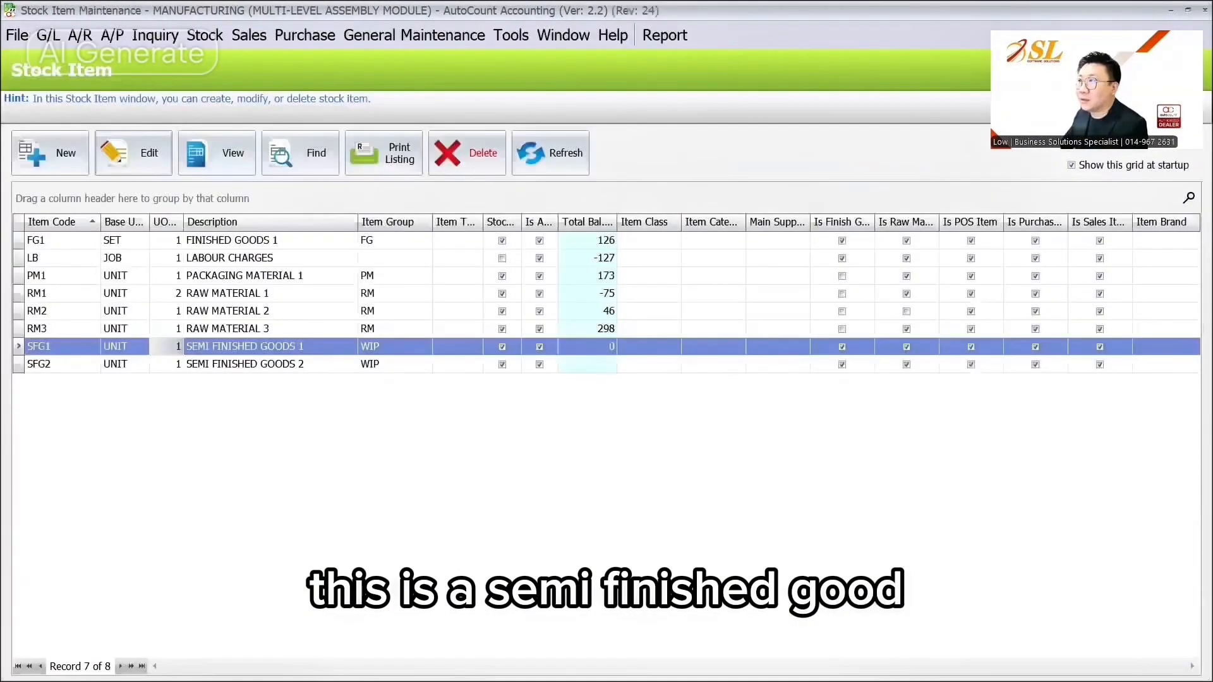
click(1100, 667)
Step: Open stock item FG1 for editing and delete RM1 from its bill of materials
click(282, 240)
click(120, 153)
click(223, 285)
click(59, 317)
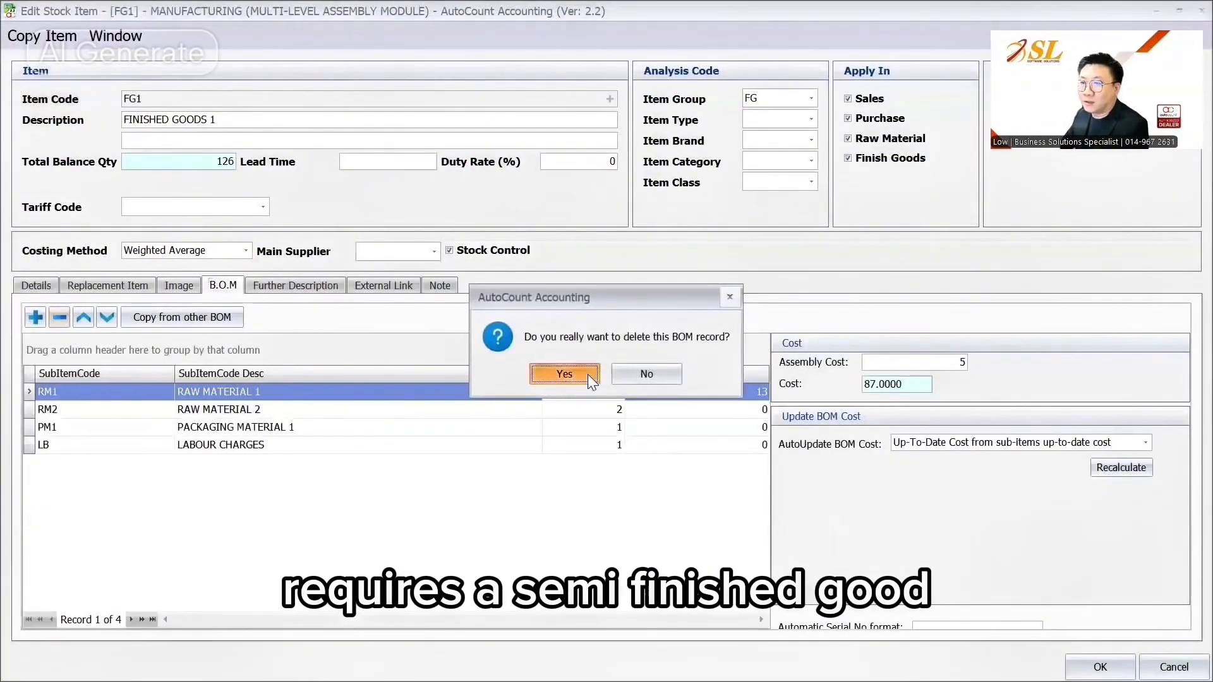
click(568, 373)
Step: Replace sub-item RM2 with SFG1 in FG1's bill of materials and save the item
click(167, 393)
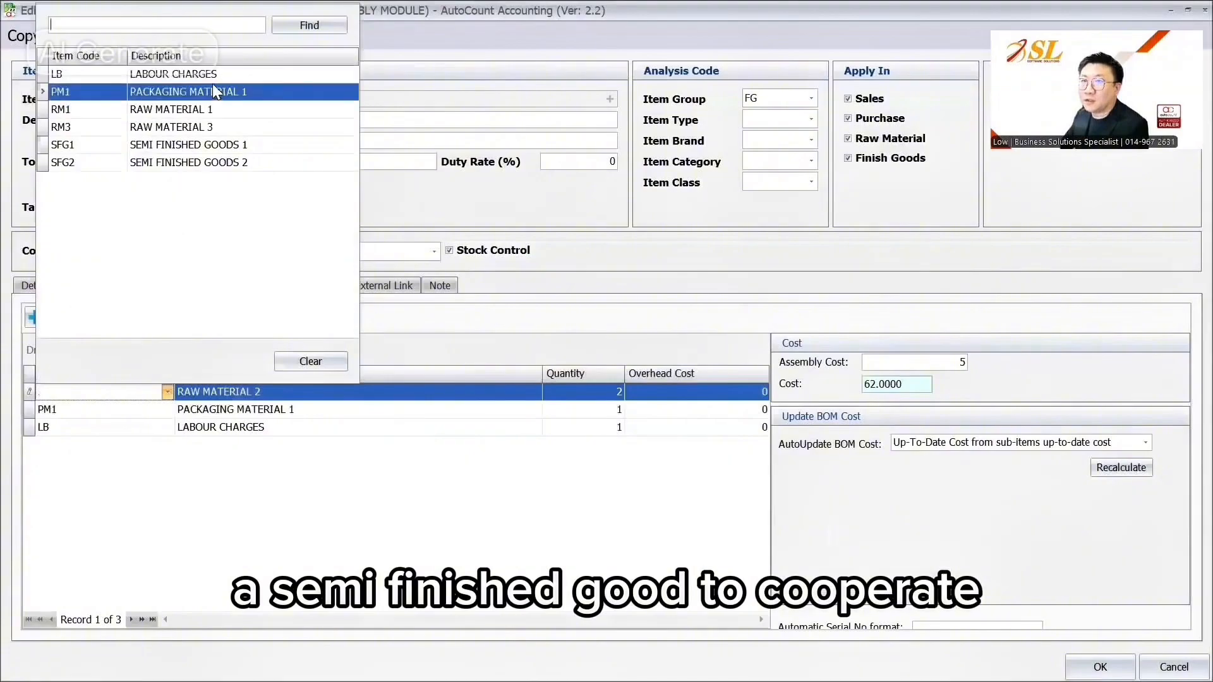
click(158, 144)
click(118, 429)
click(228, 424)
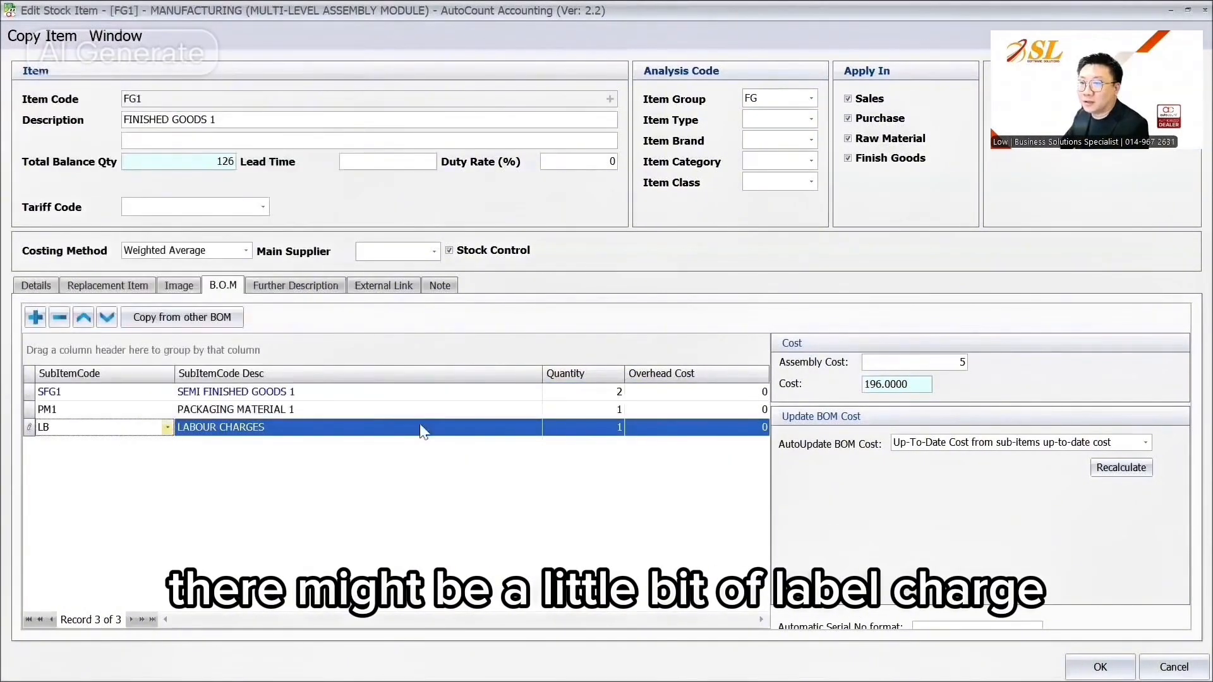
click(599, 430)
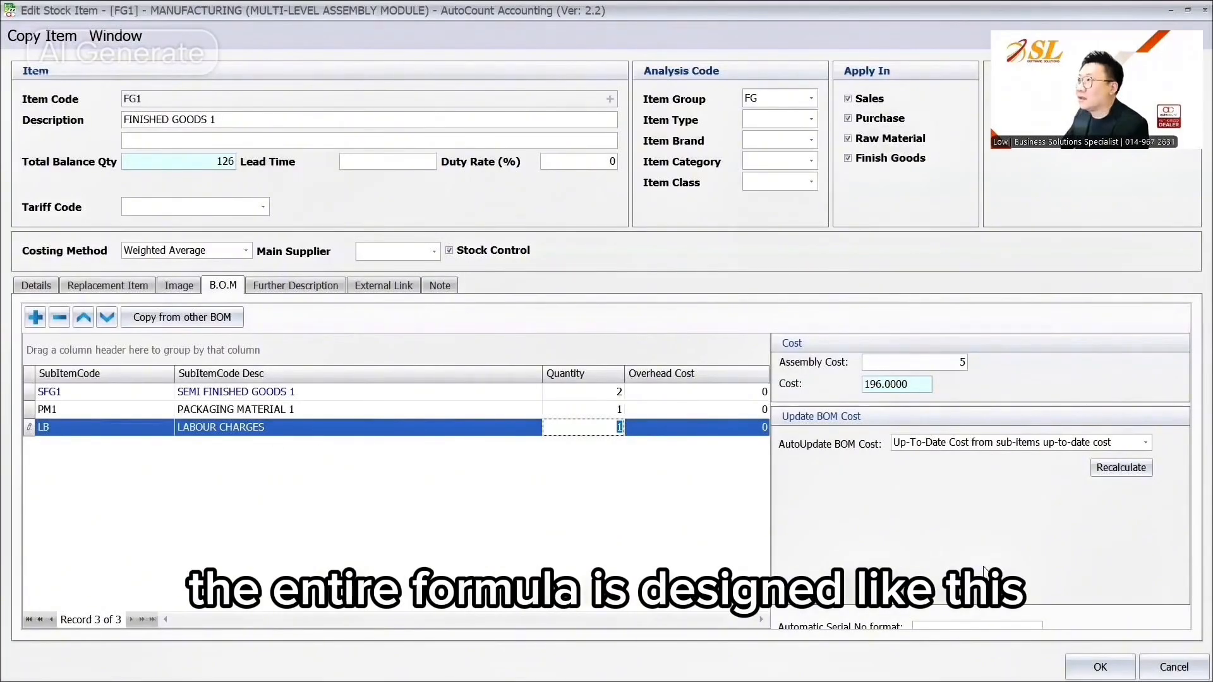
click(1100, 667)
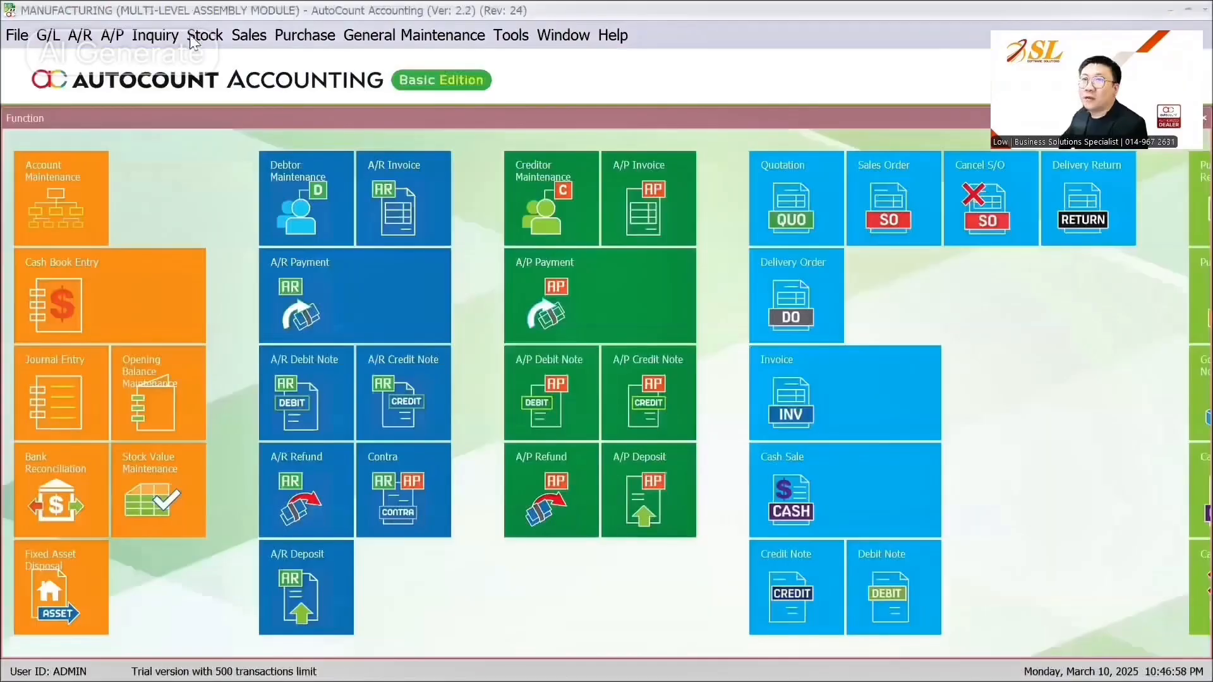
Step: Open the Check BOM Material Inquiry and add FG1 as the BOM item to check
click(195, 41)
mouse_move(155, 35)
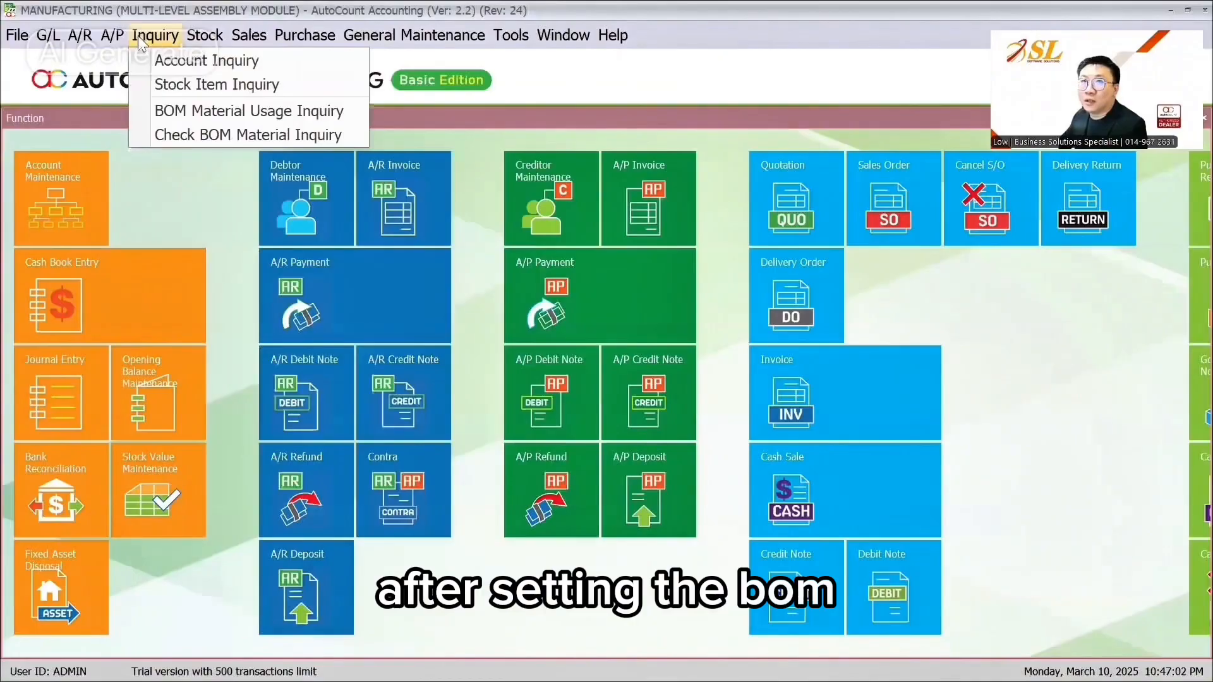
click(178, 133)
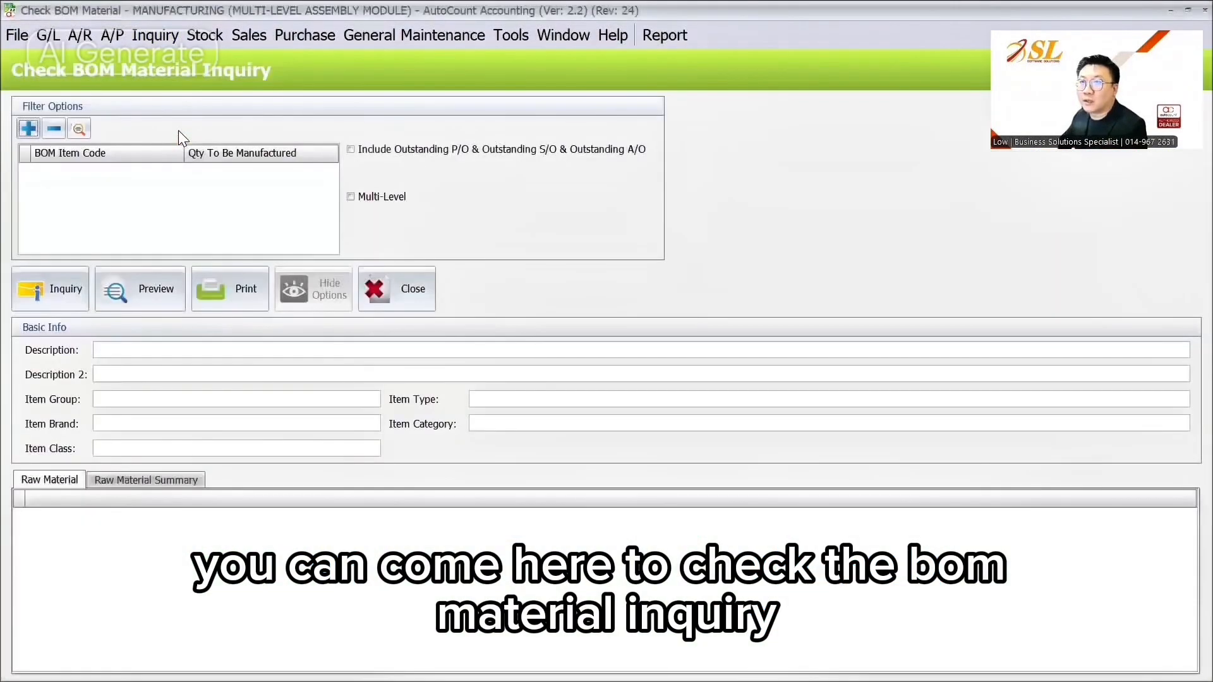
click(28, 129)
click(75, 171)
click(120, 250)
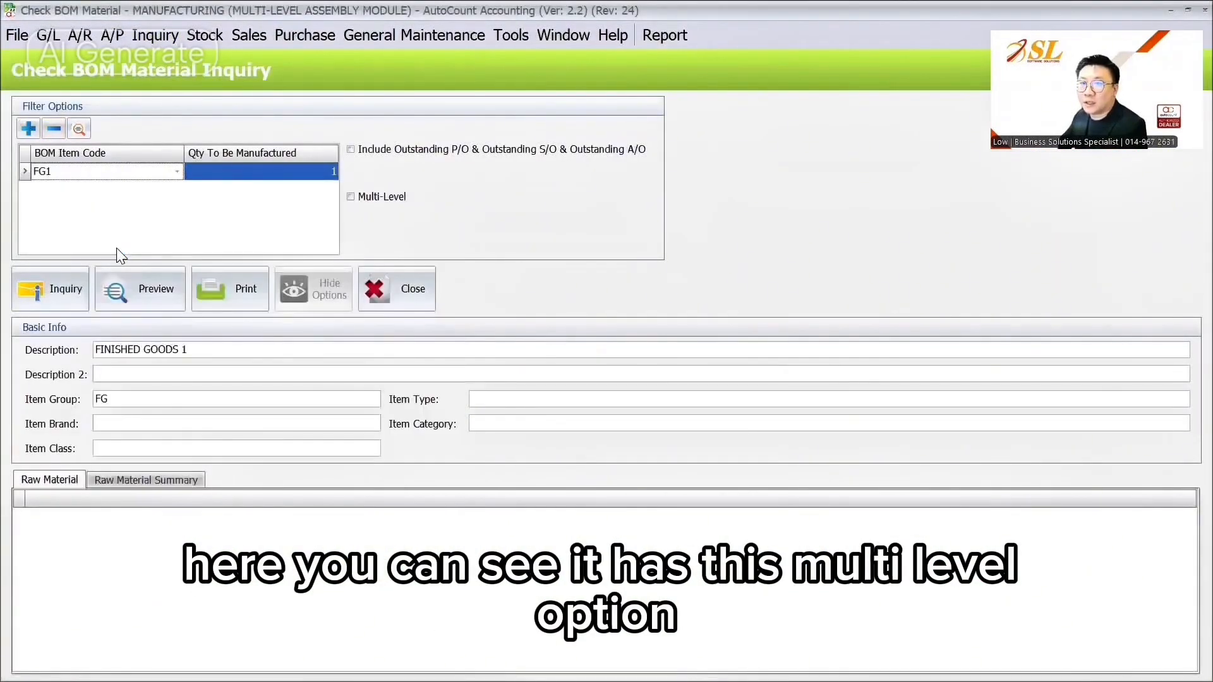
Step: Run the FG1 inquiry with Multi-Level enabled and examine the components under SFG1 and the raw material summary
click(350, 197)
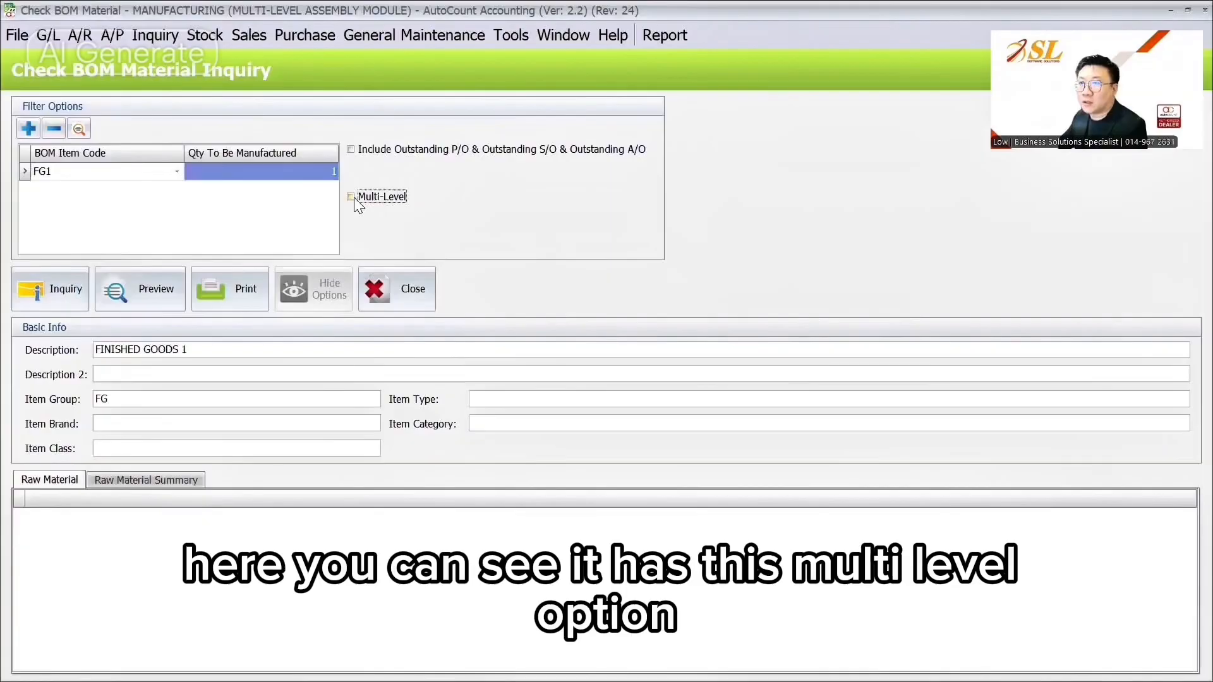
click(48, 272)
click(34, 553)
click(86, 559)
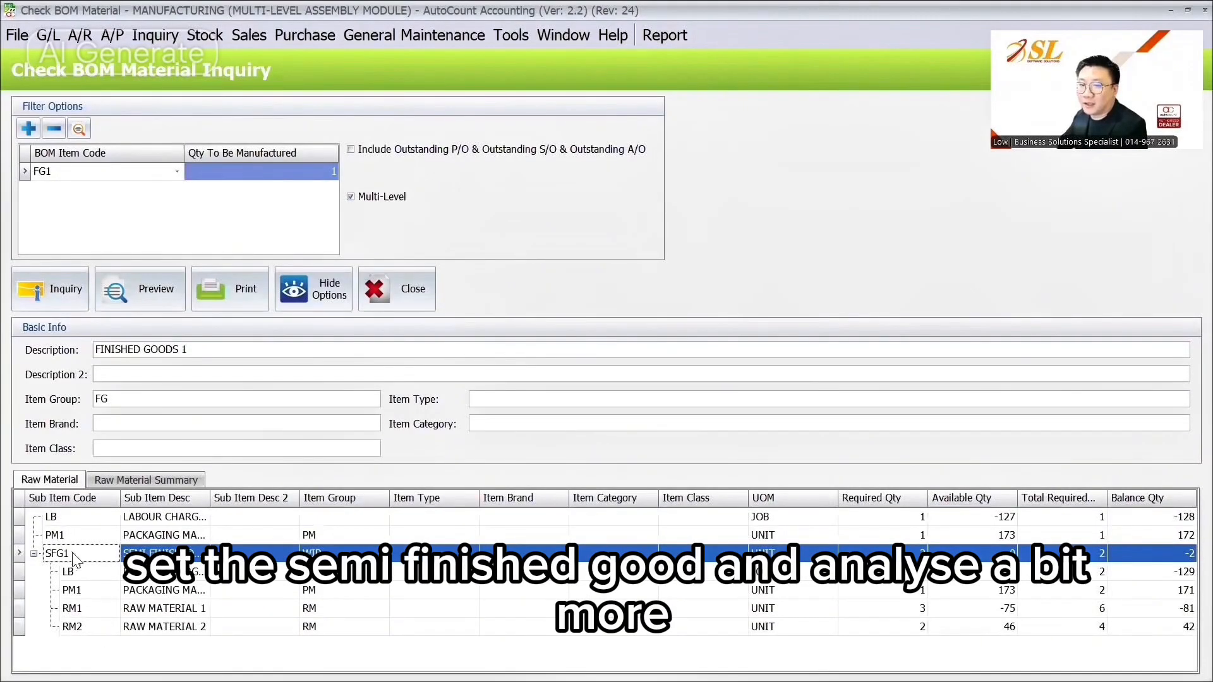
click(95, 629)
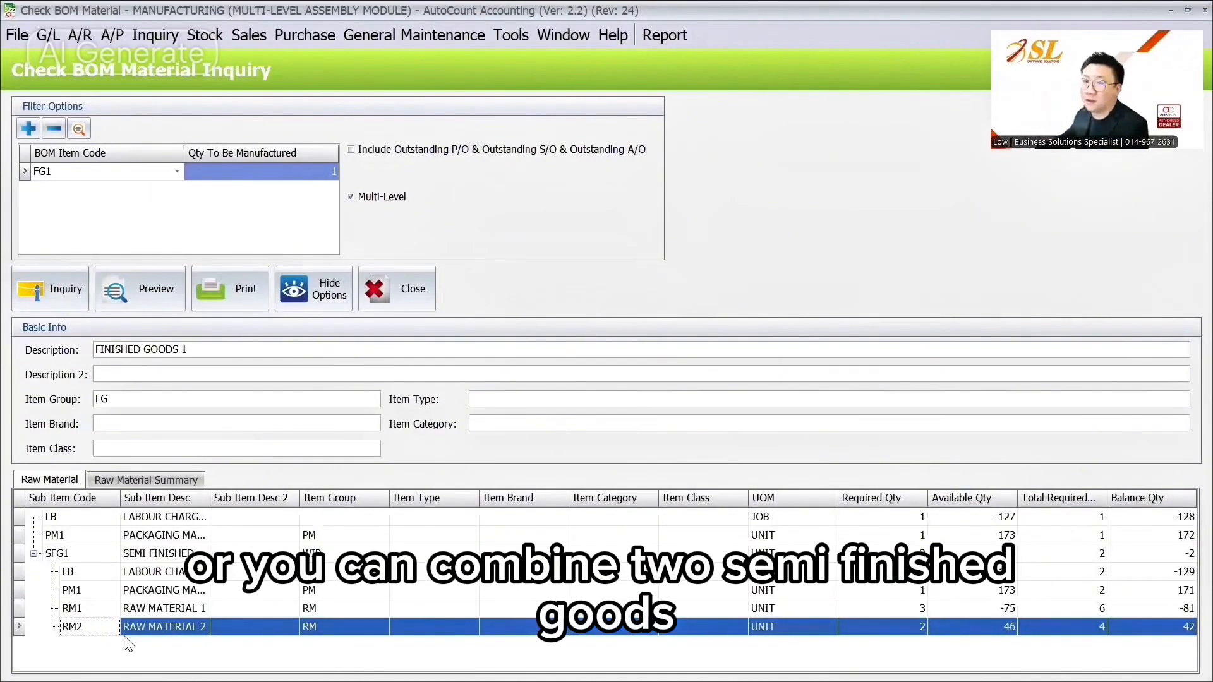
click(57, 556)
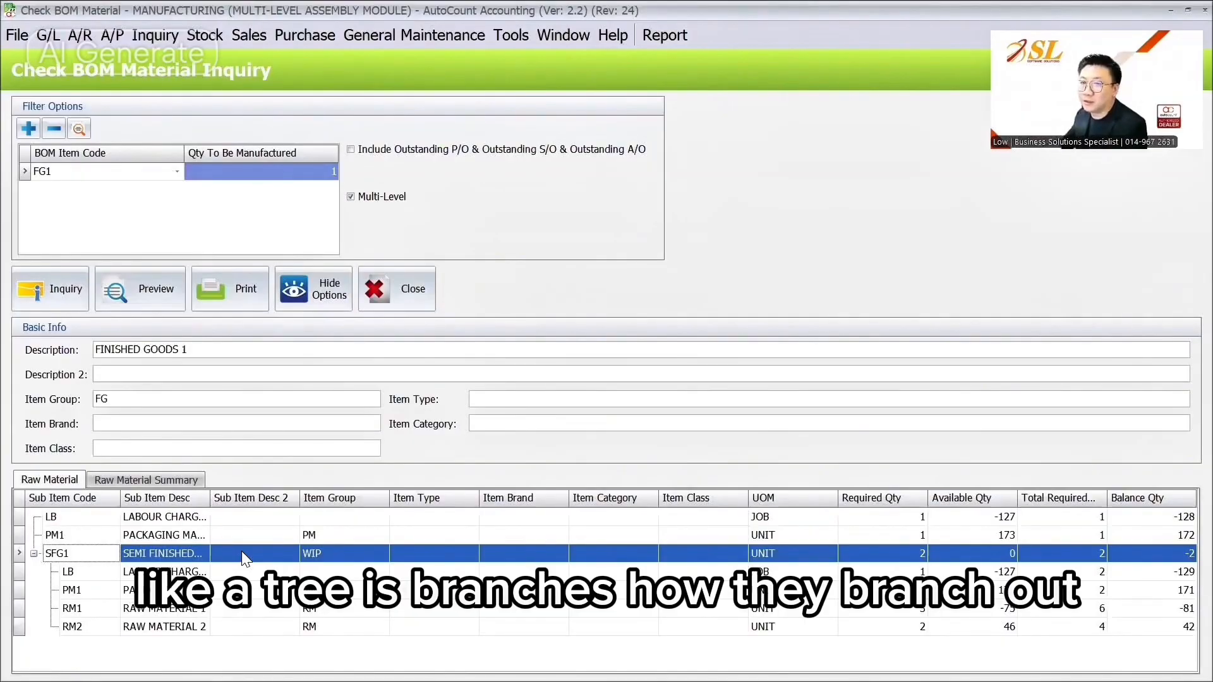
click(180, 484)
click(75, 481)
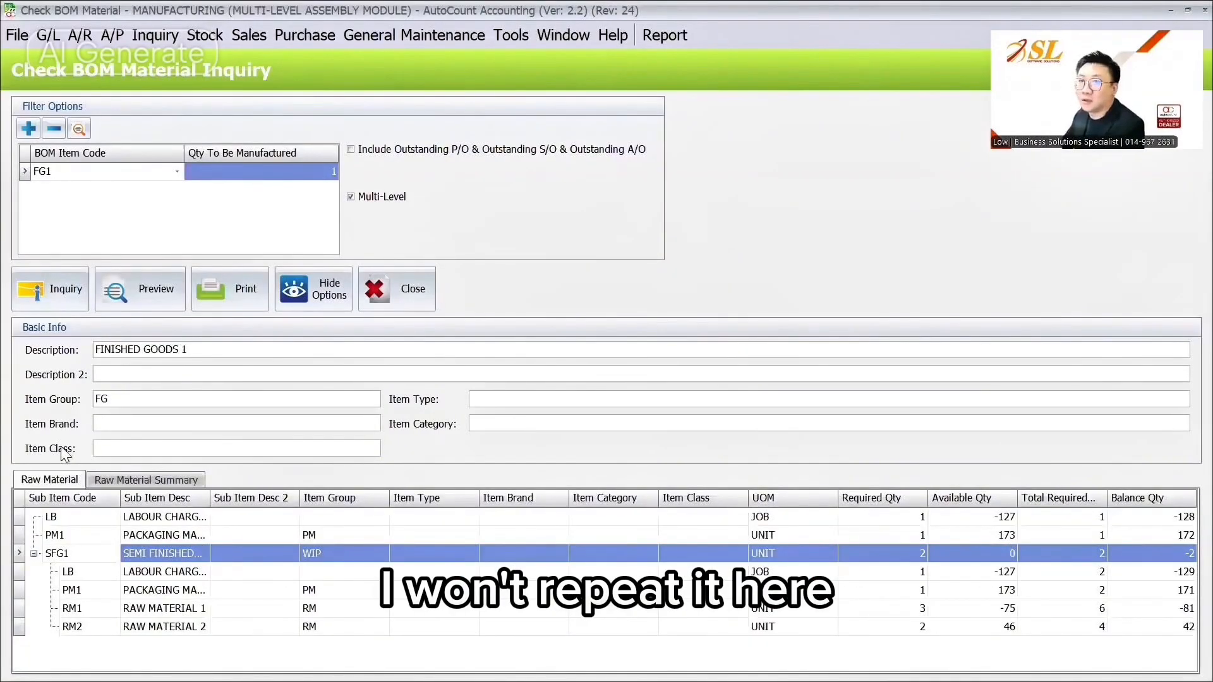
Step: Create a new stock assembly for finished item FG1 and select its SFG1 component line
click(249, 35)
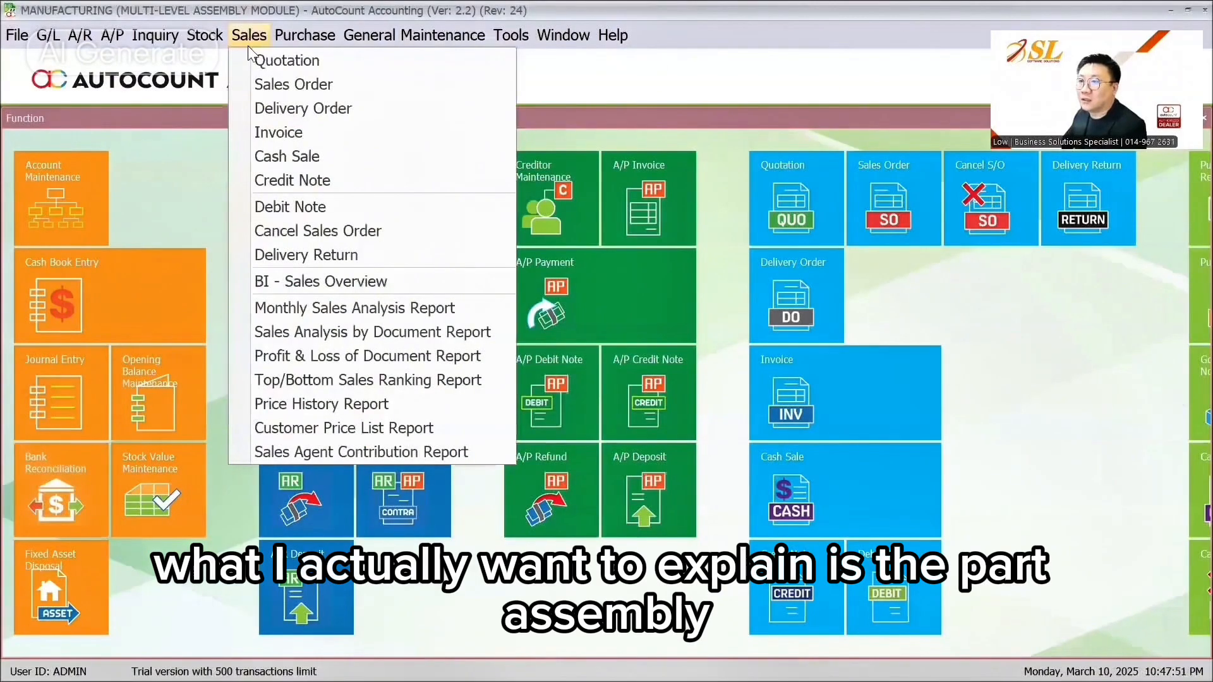
mouse_move(205, 36)
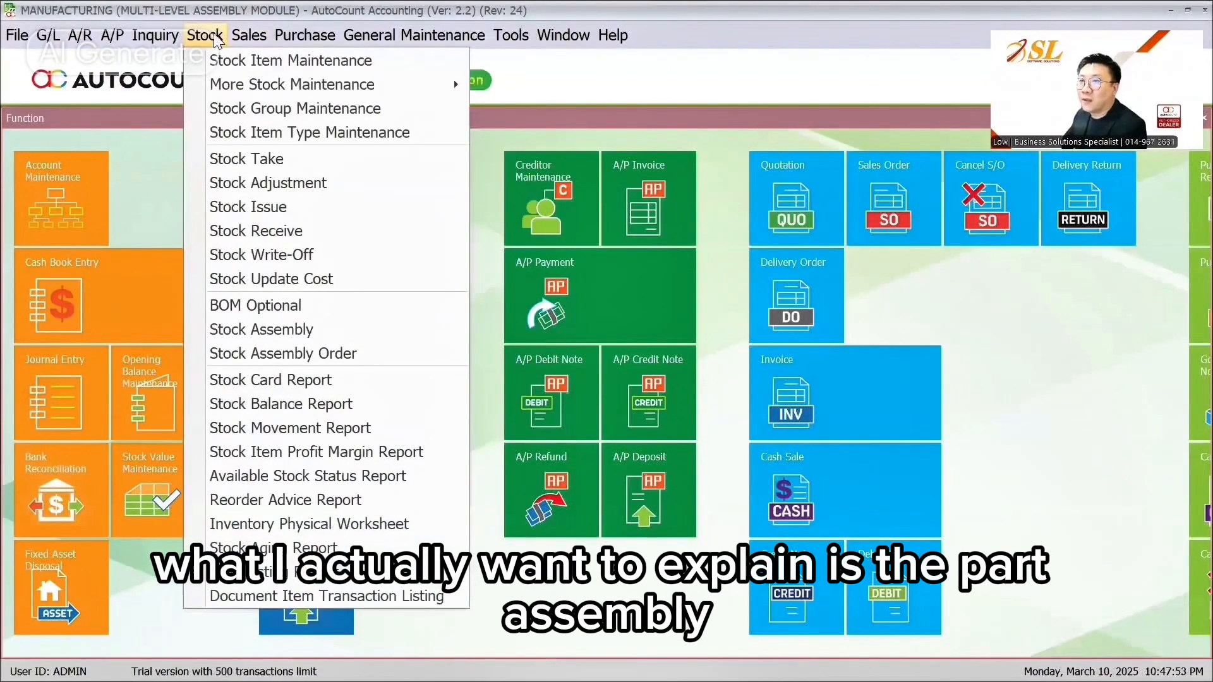
click(292, 330)
click(63, 157)
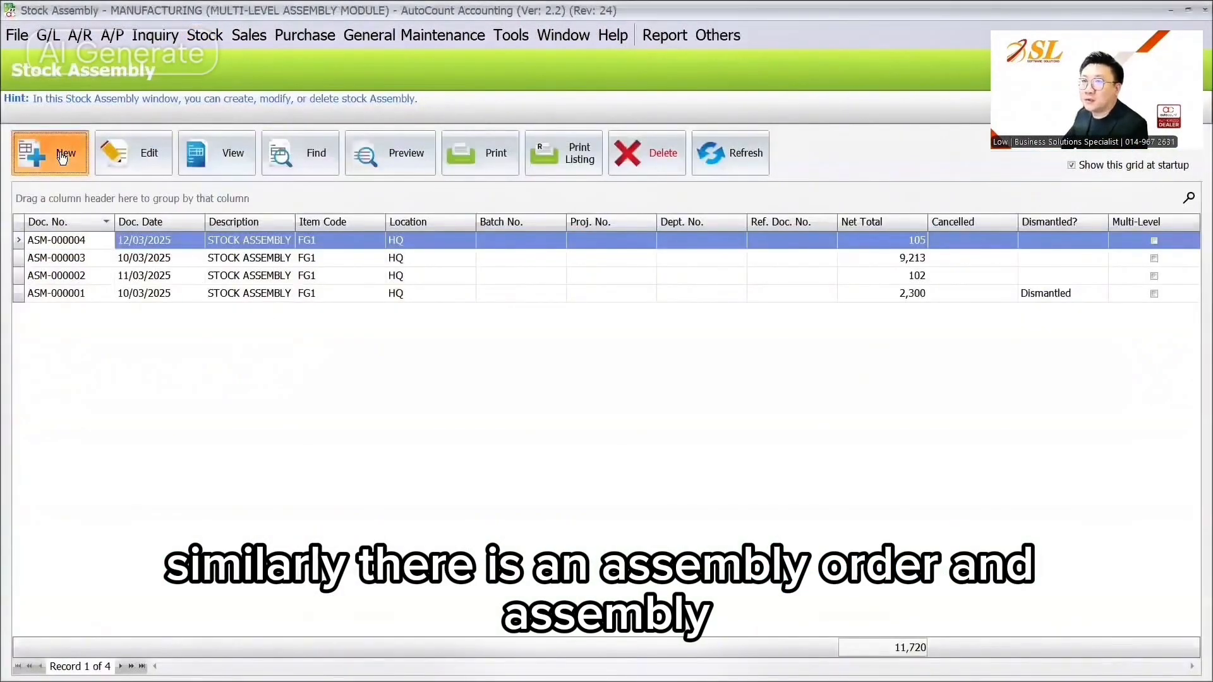
click(312, 217)
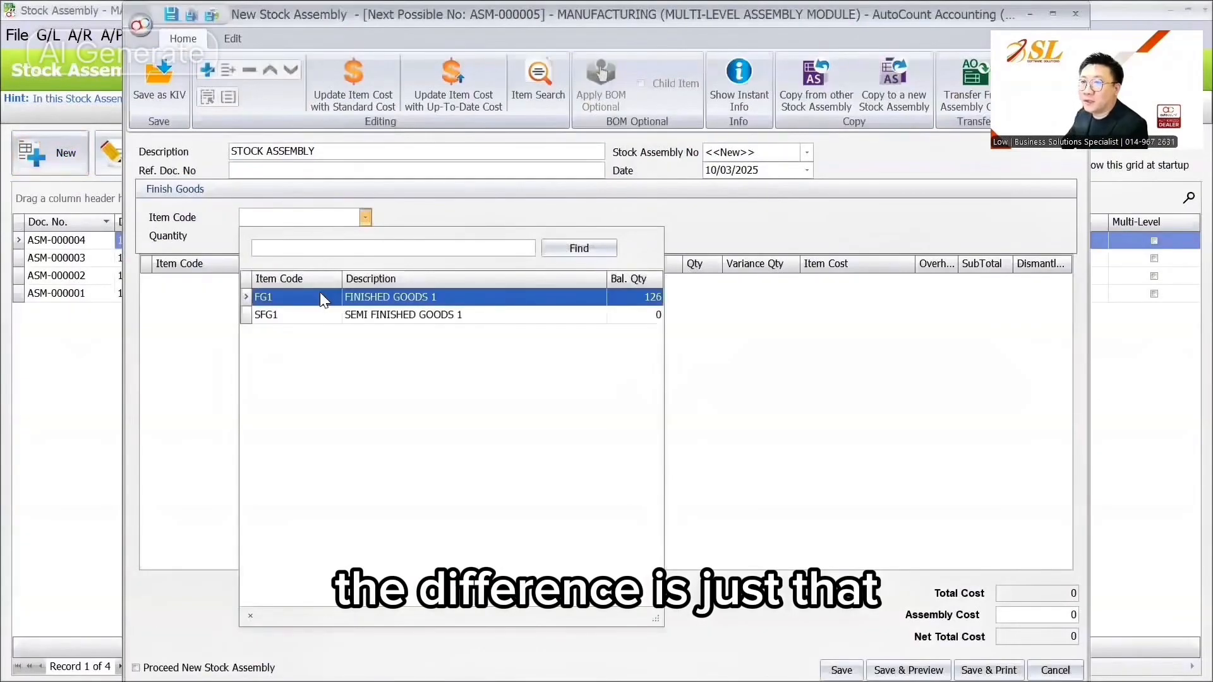
click(319, 301)
click(191, 286)
click(193, 284)
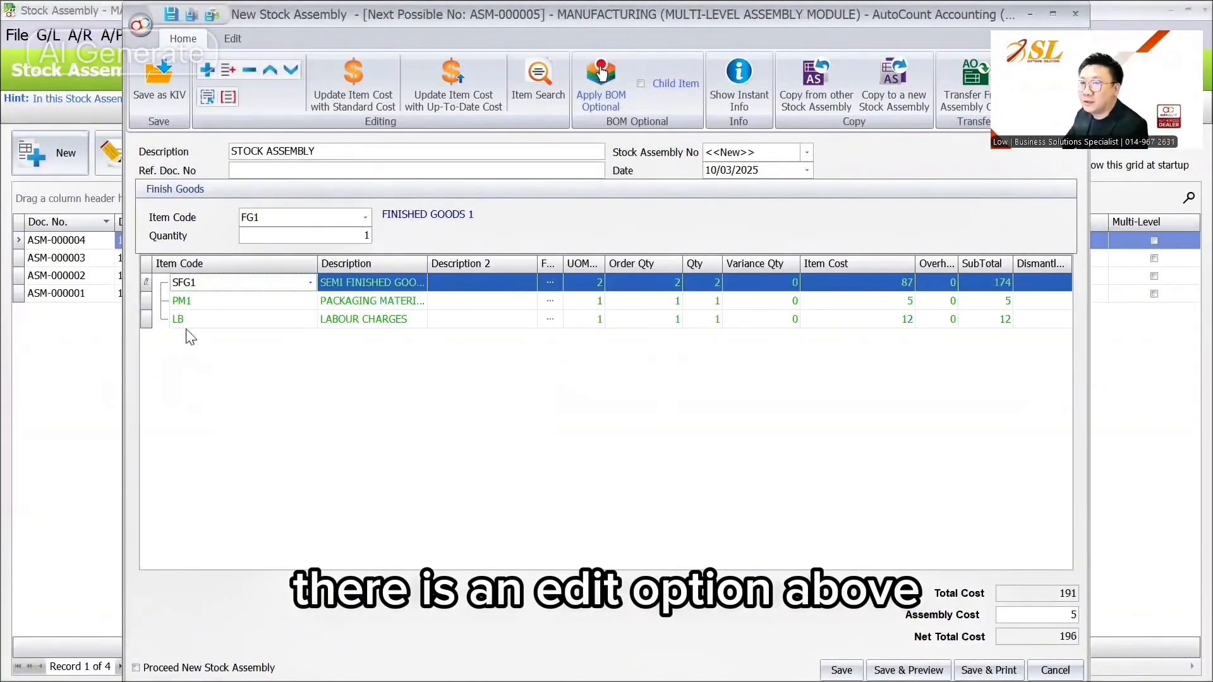
Step: Convert the stock assembly to multi-level, inspect the components under SFG1, and convert it back to single level
click(235, 38)
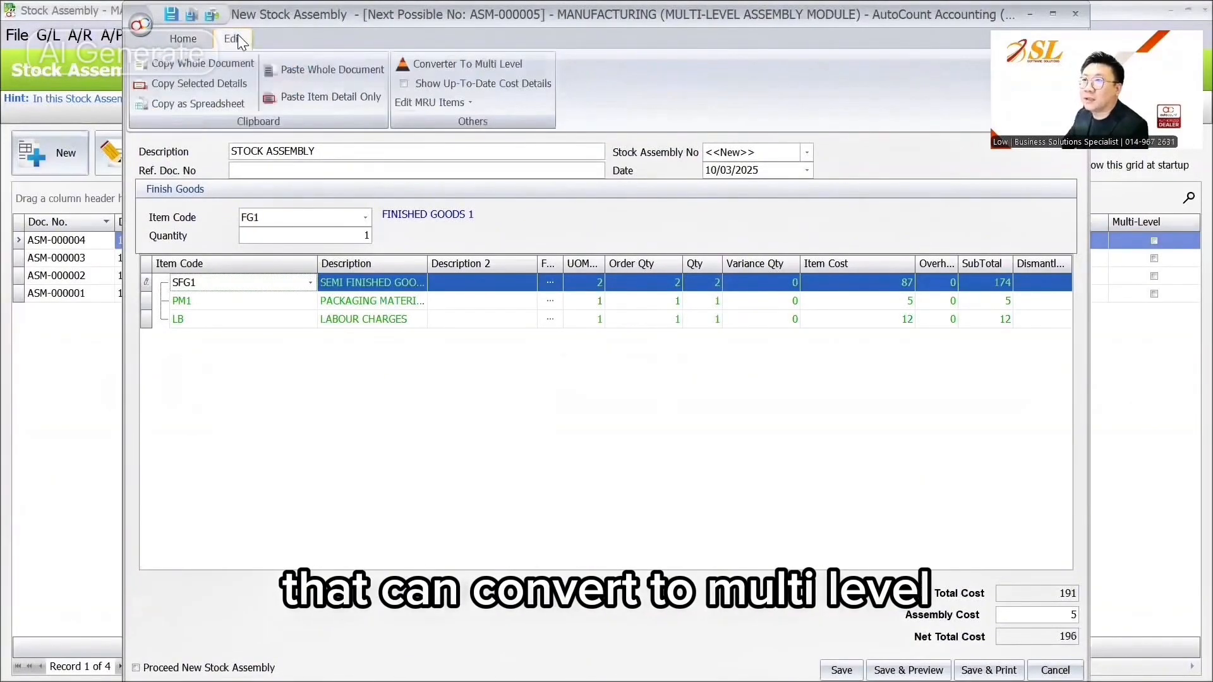
click(465, 63)
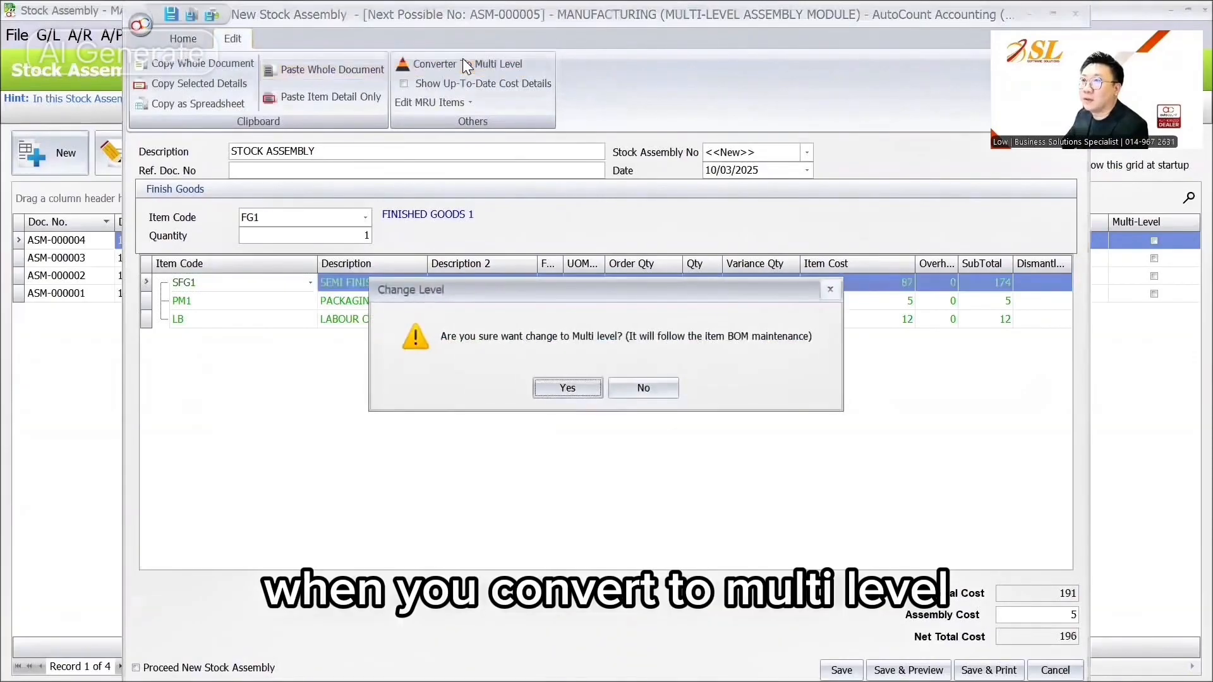
click(575, 390)
click(161, 283)
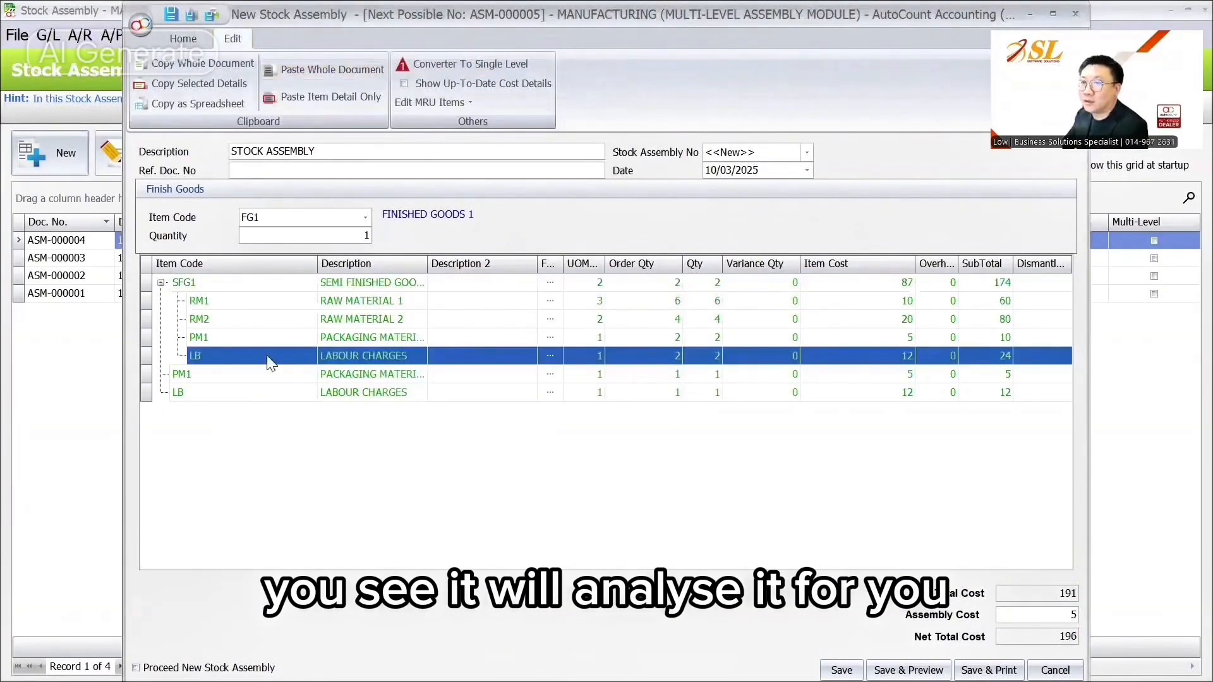
click(265, 285)
click(443, 64)
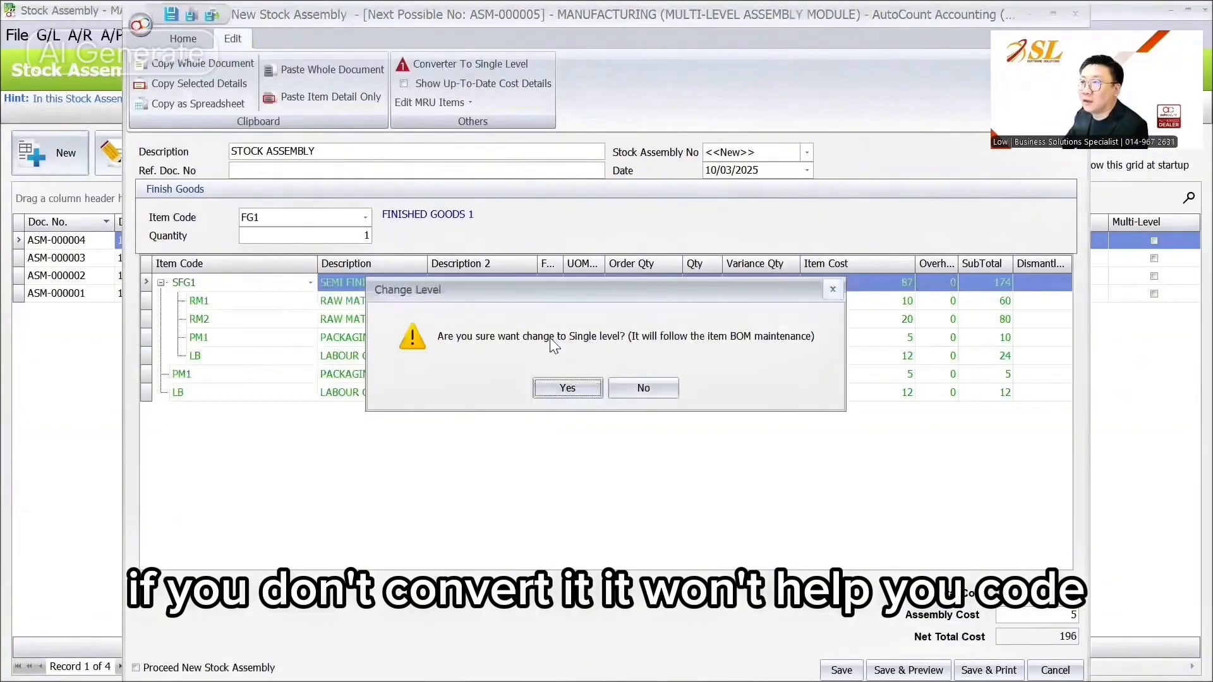
click(567, 388)
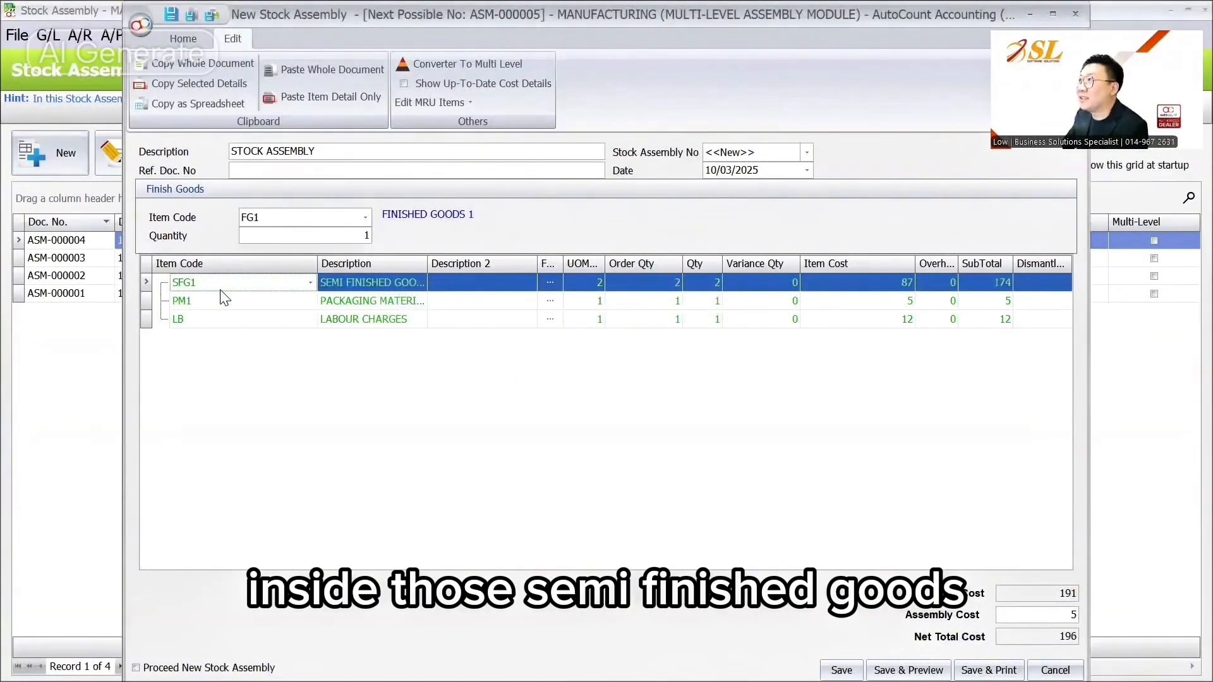
Step: Switch the FG1 assembly to multi-level once more to compare the breakdown, and return it to single level
click(496, 65)
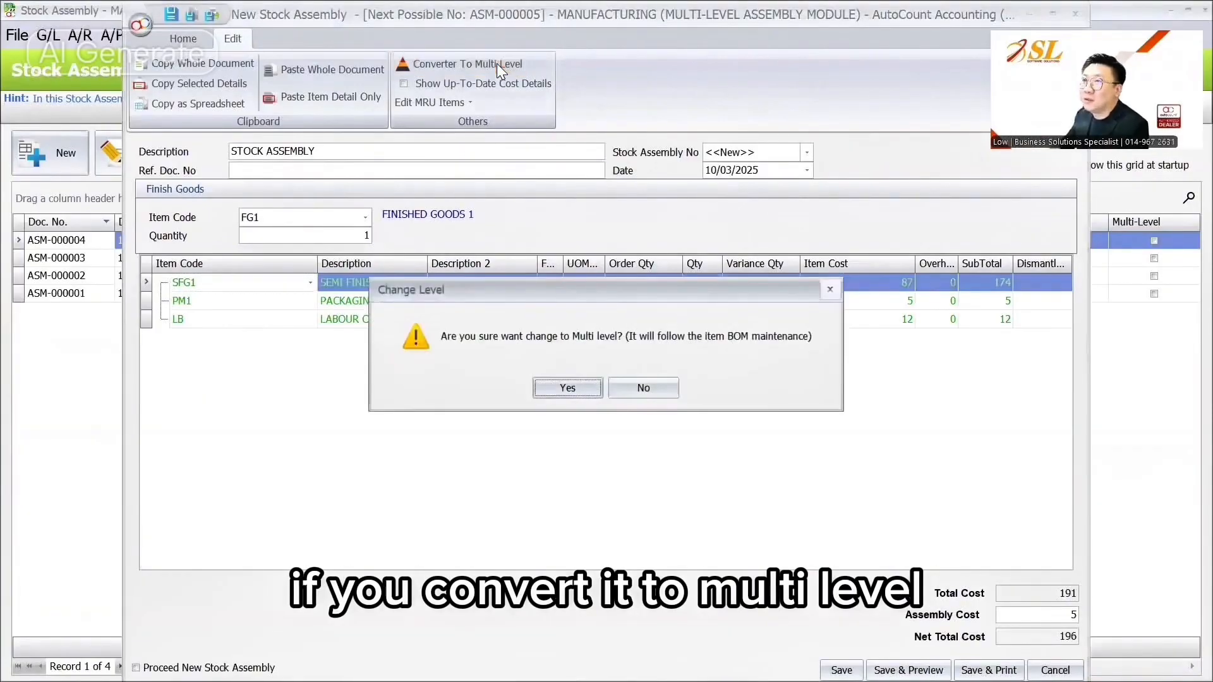
click(570, 388)
click(161, 284)
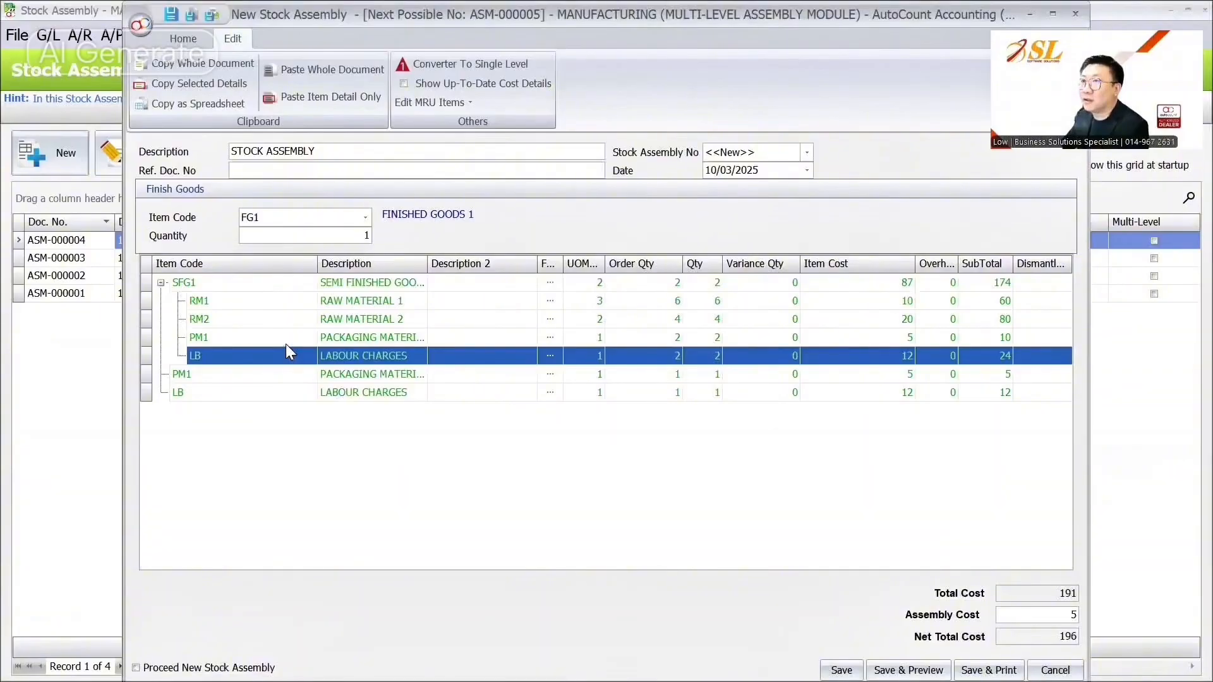
click(470, 64)
click(569, 387)
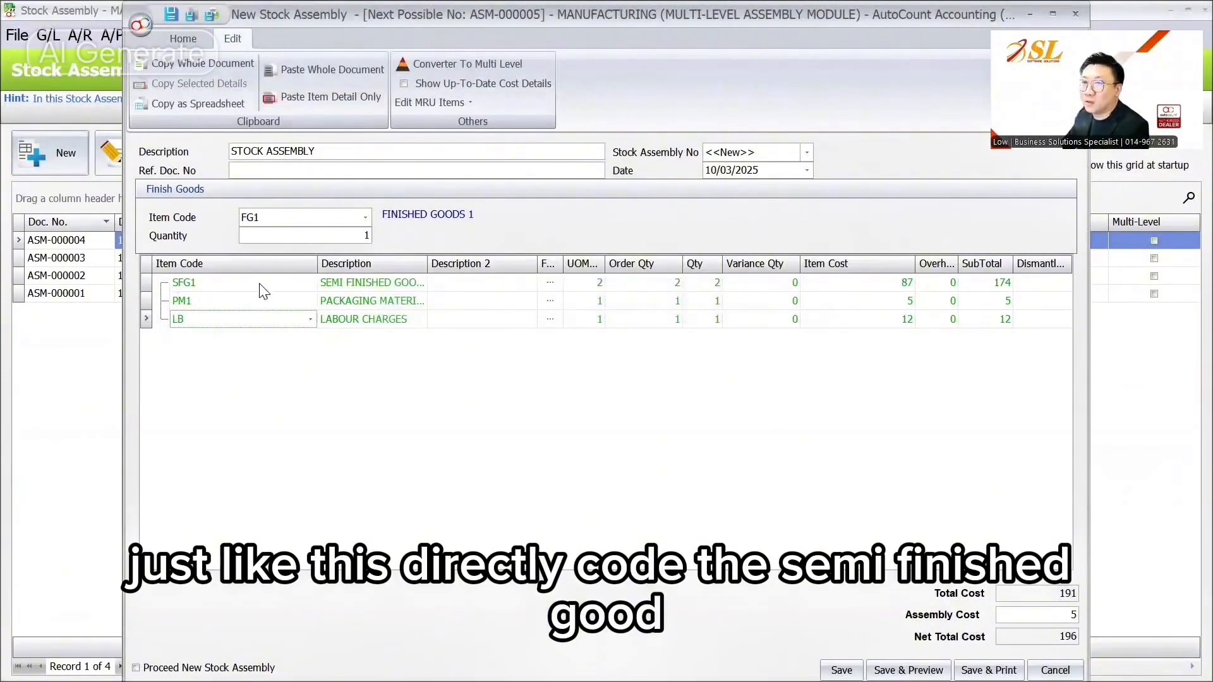
Step: Date the single-level FG1 stock assembly 15/03/2025 and save it
click(709, 171)
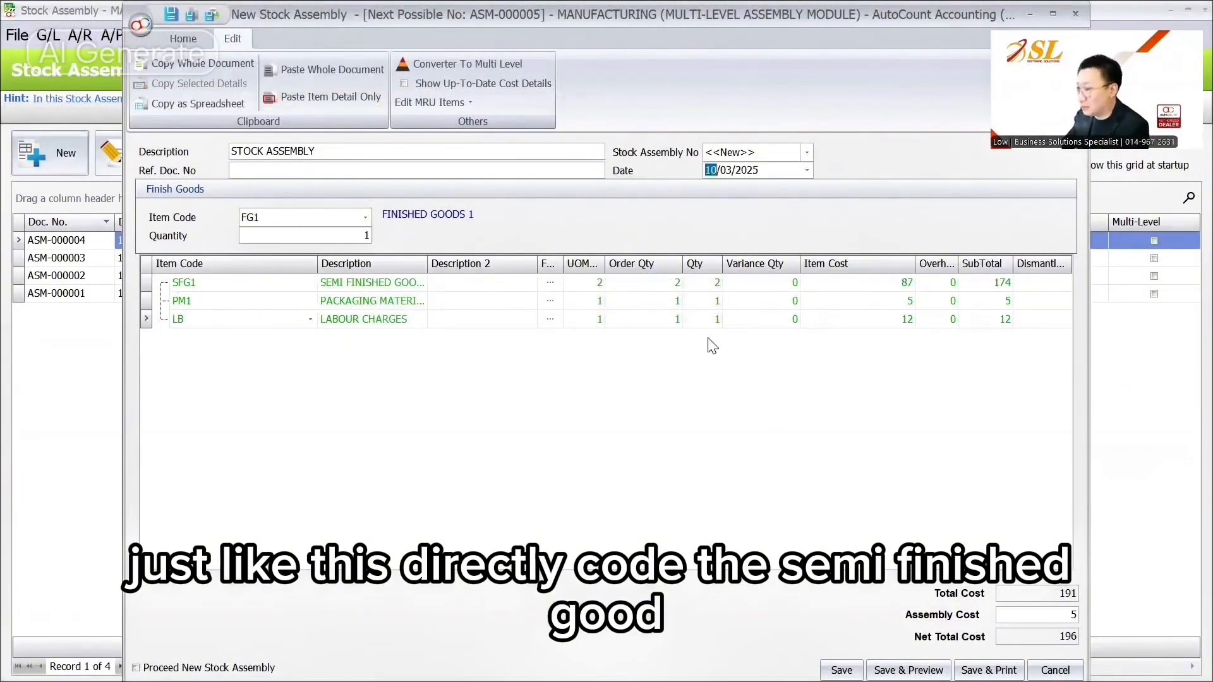
text(15)
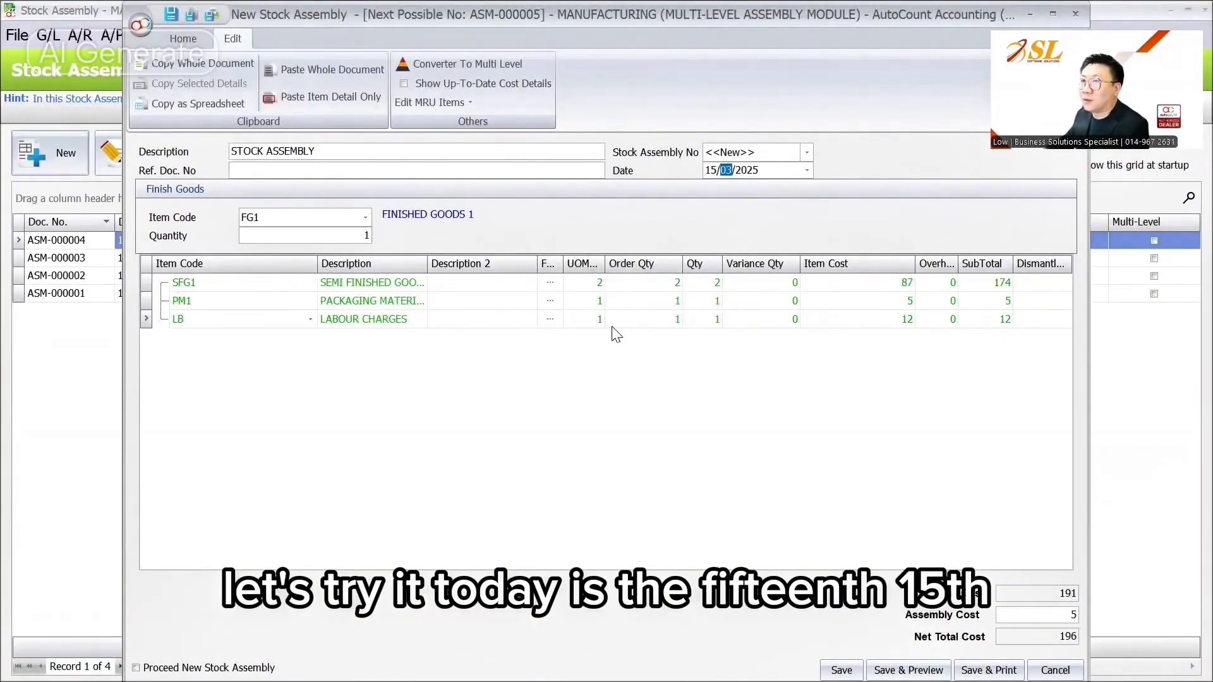
click(842, 670)
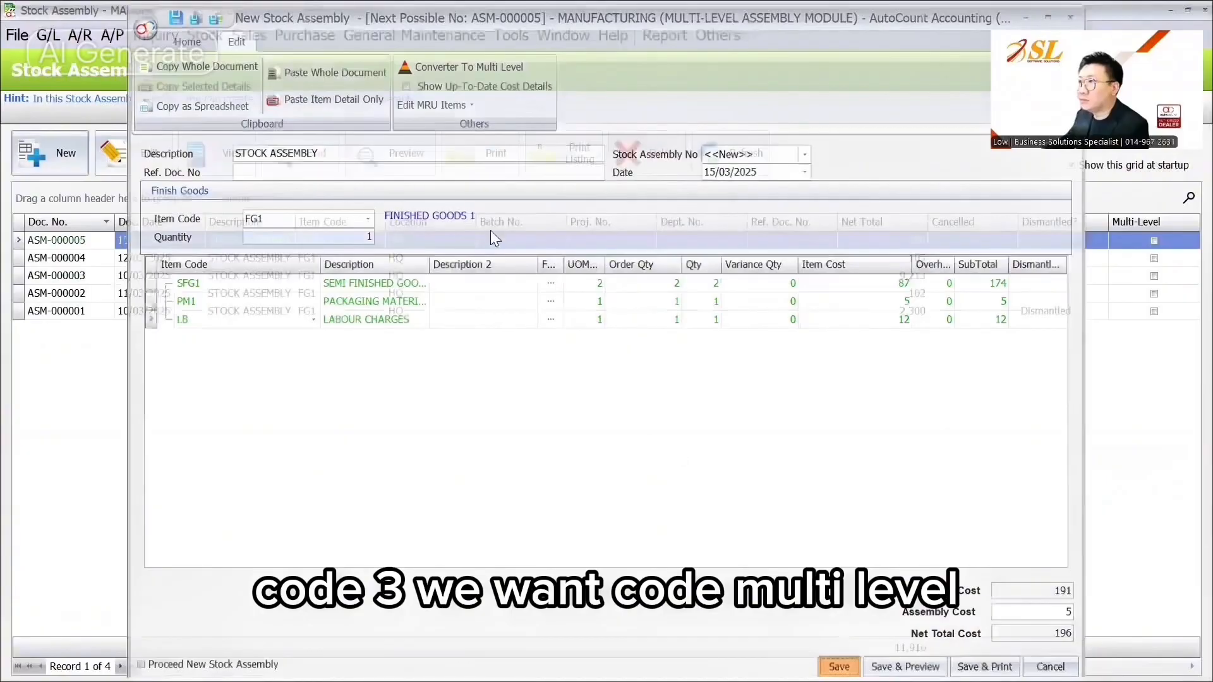
Step: Open the stock card report and run the inquiry for 15/03/2025 to 15/03/2025
click(208, 34)
click(253, 380)
text(15)
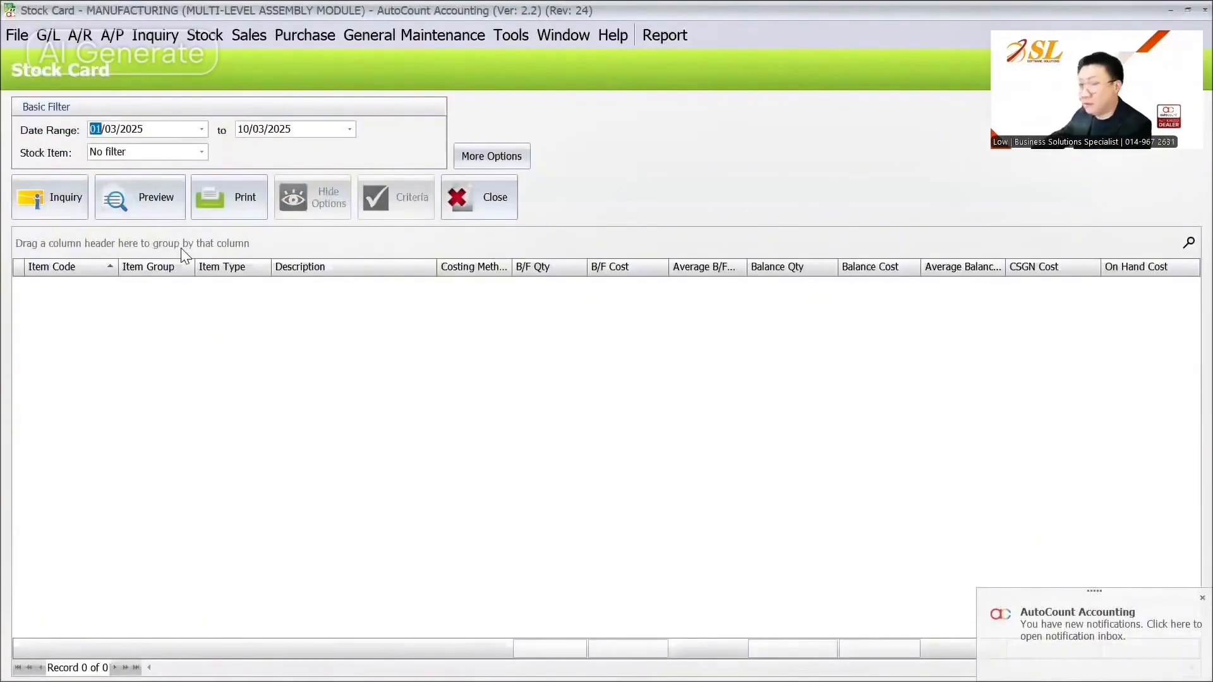
key(Tab)
text(15)
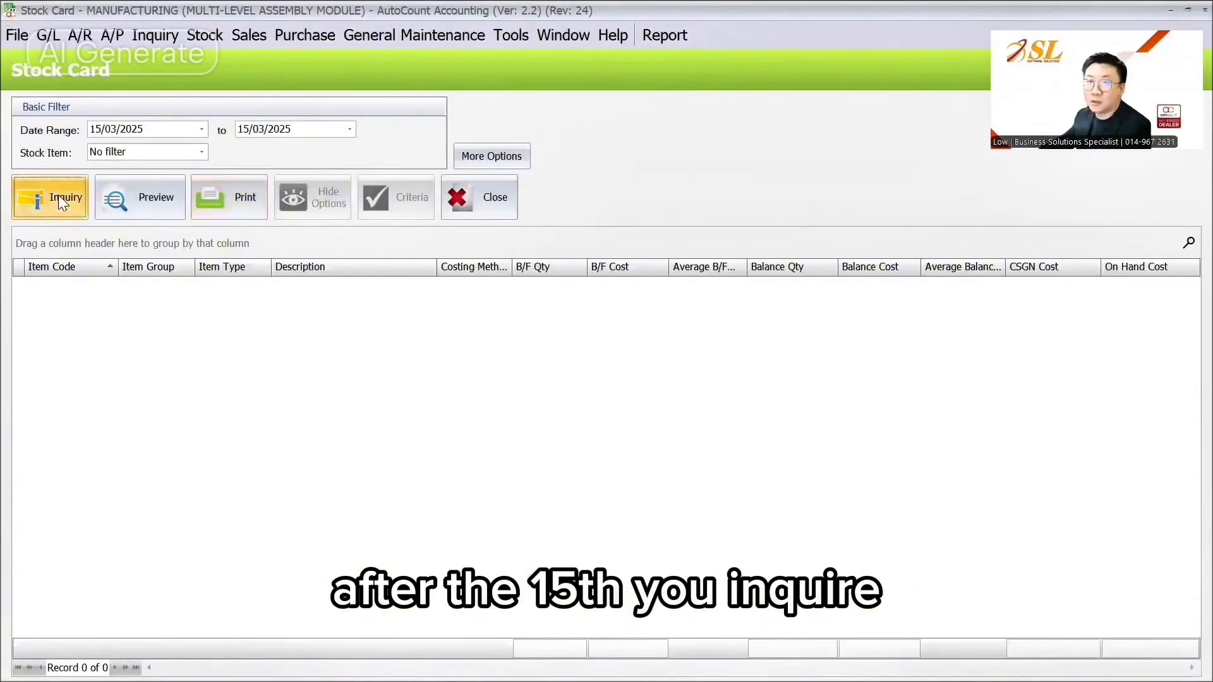
click(59, 195)
Step: Preview the 15/03/2025 stock card in the Stock Card with Adj Qty format and review the item movements
click(139, 197)
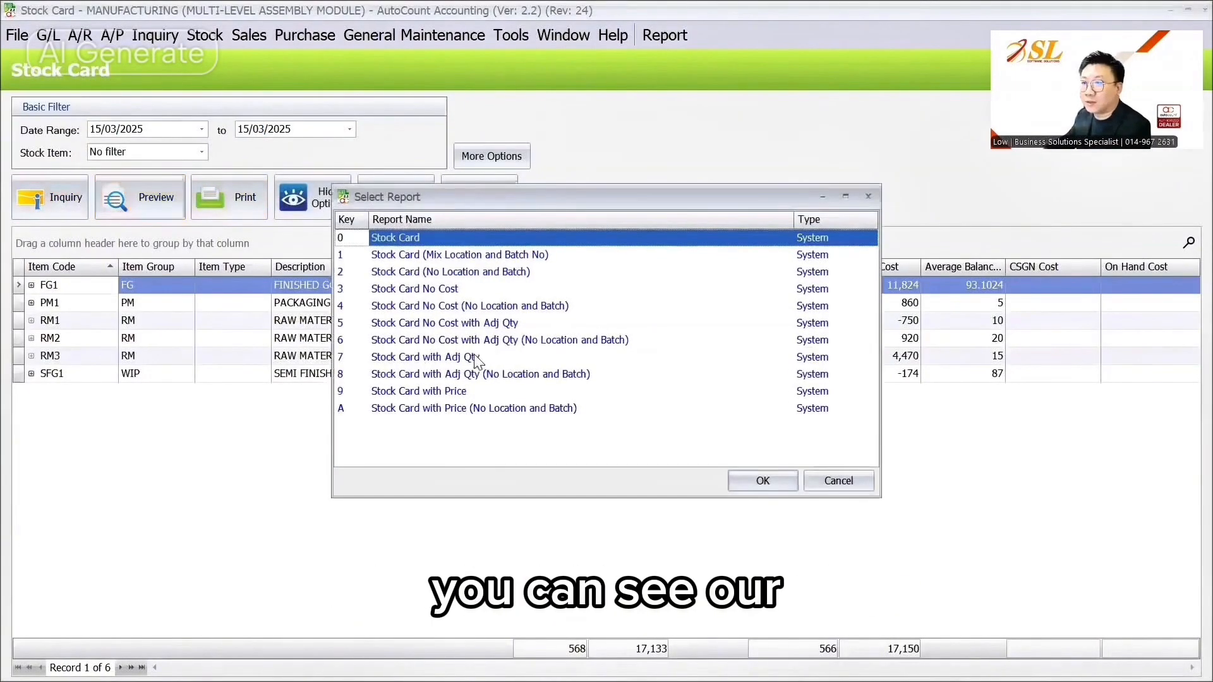
click(482, 355)
click(751, 482)
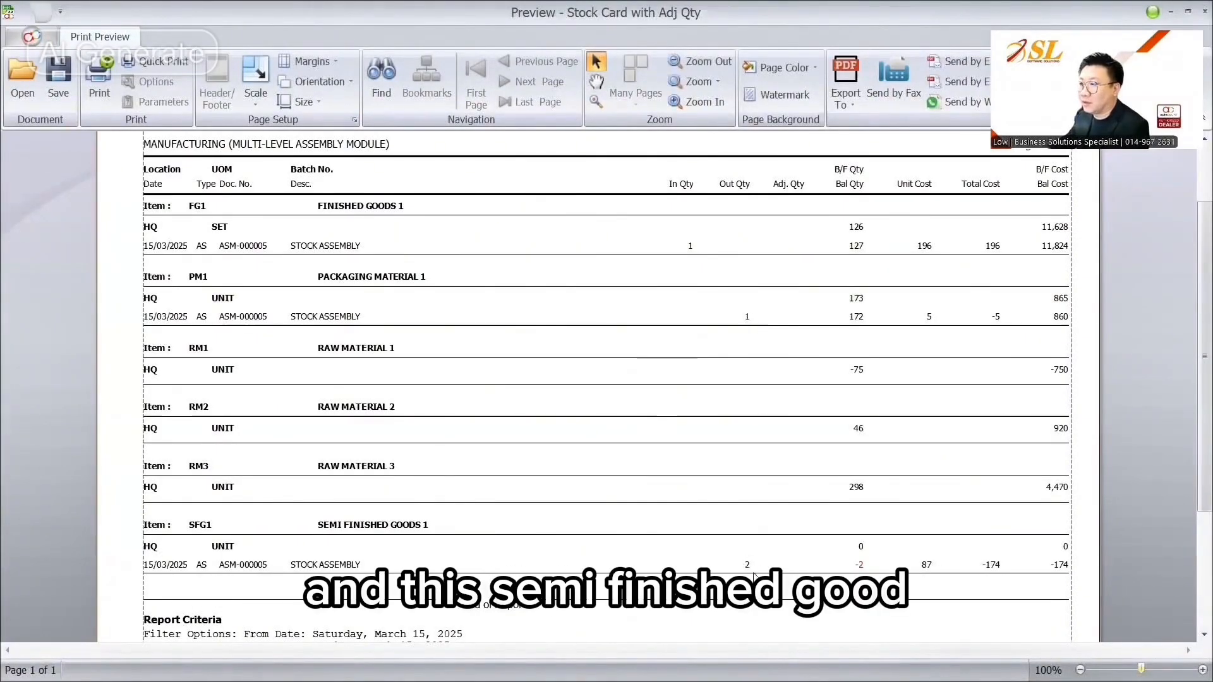
scroll(755, 291, down, 1)
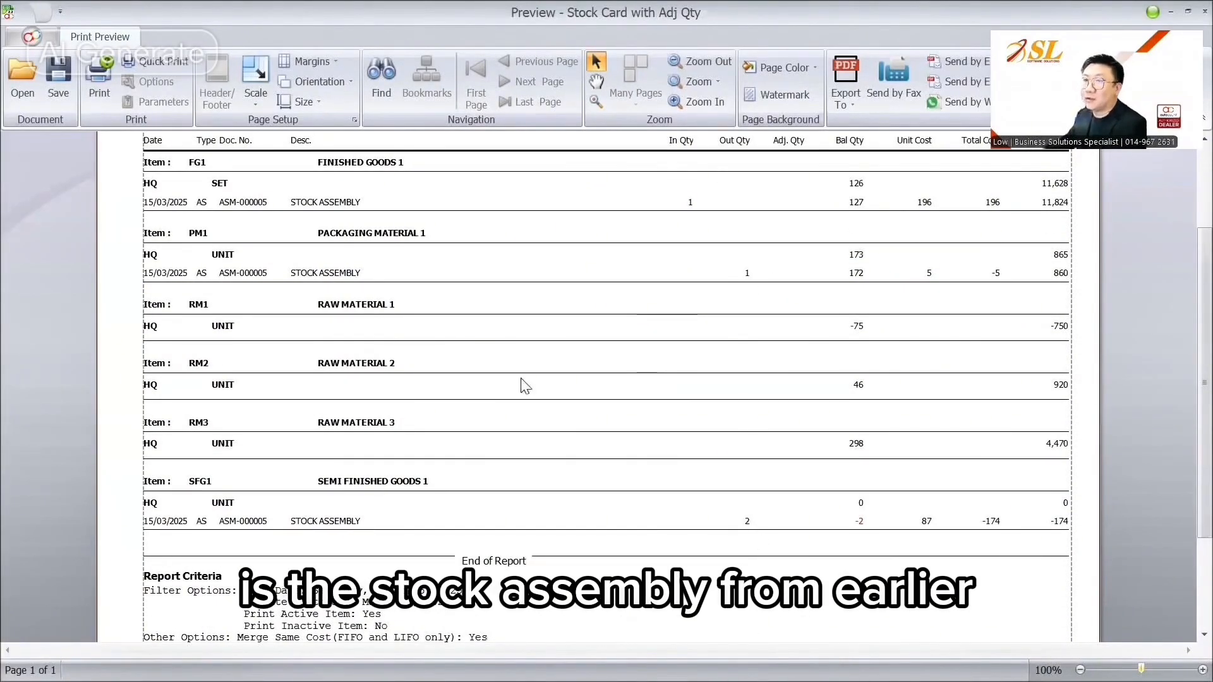
key(Escape)
Step: Reopen the FG1 stock assembly dated 15/03/2025 and review its SFG1, PM1 and LB component lines
click(203, 35)
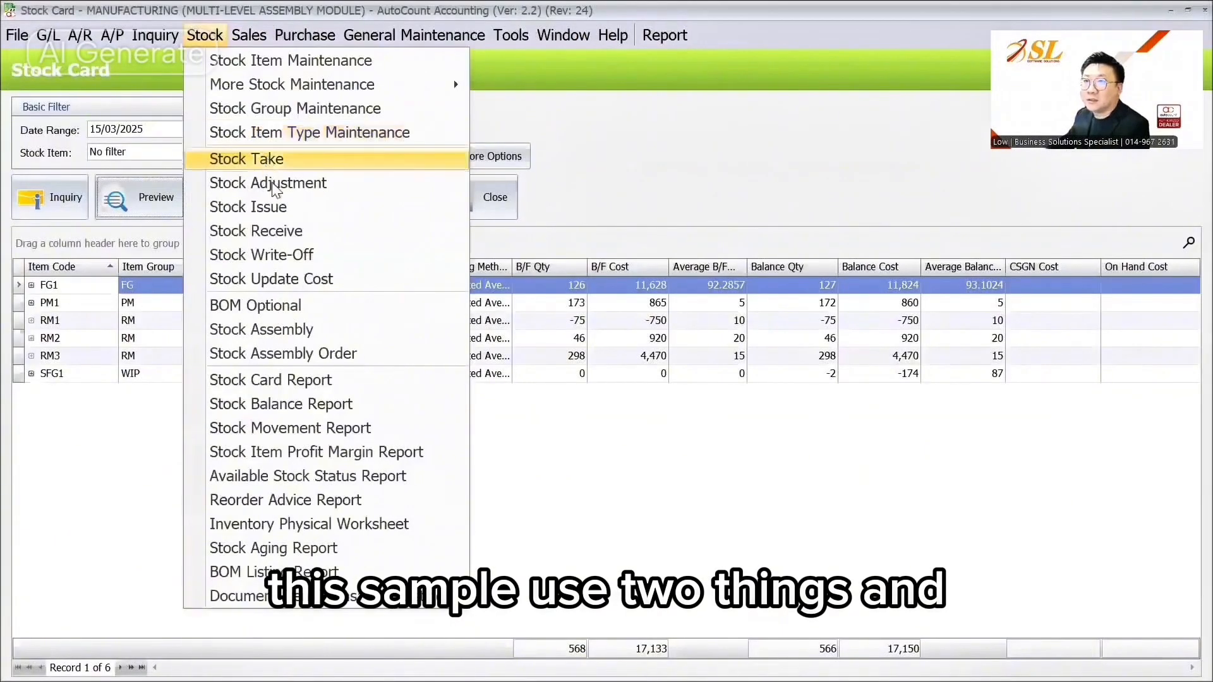
click(300, 328)
click(140, 150)
click(377, 302)
click(377, 319)
click(378, 302)
click(391, 320)
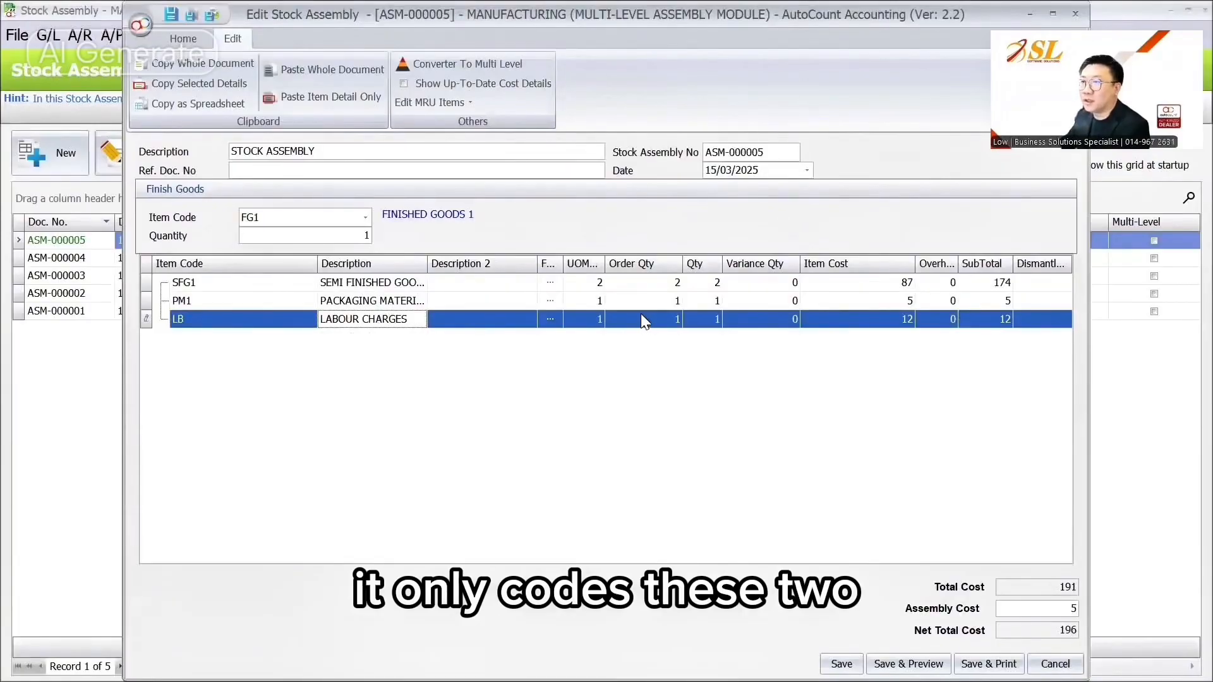
click(429, 282)
click(438, 302)
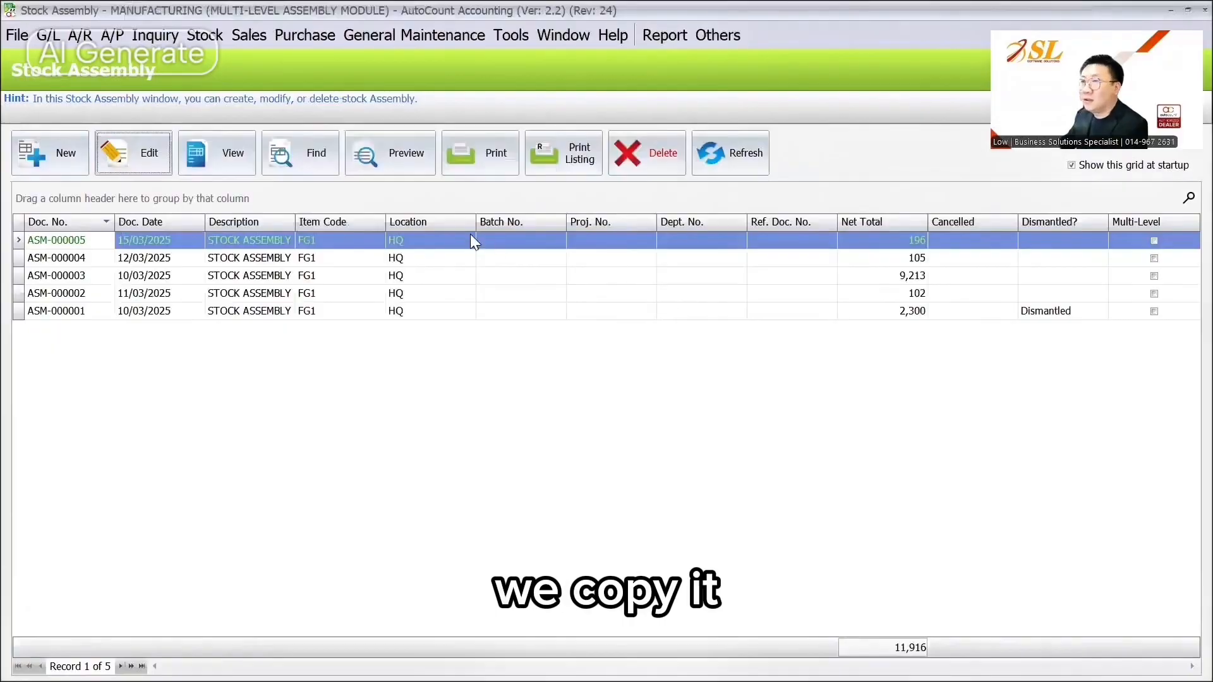
Step: Copy the 15/03/2025 FG1 stock assembly to a new stock assembly and convert the copy to multi-level
right_click(475, 242)
click(512, 299)
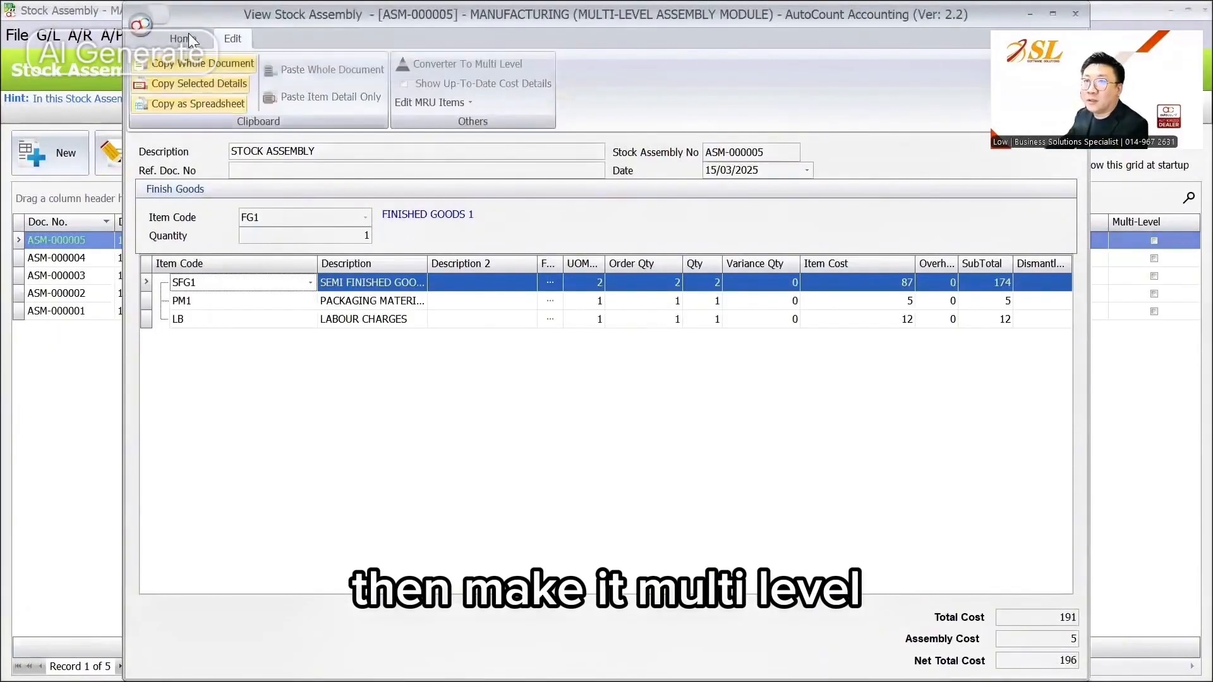
click(735, 88)
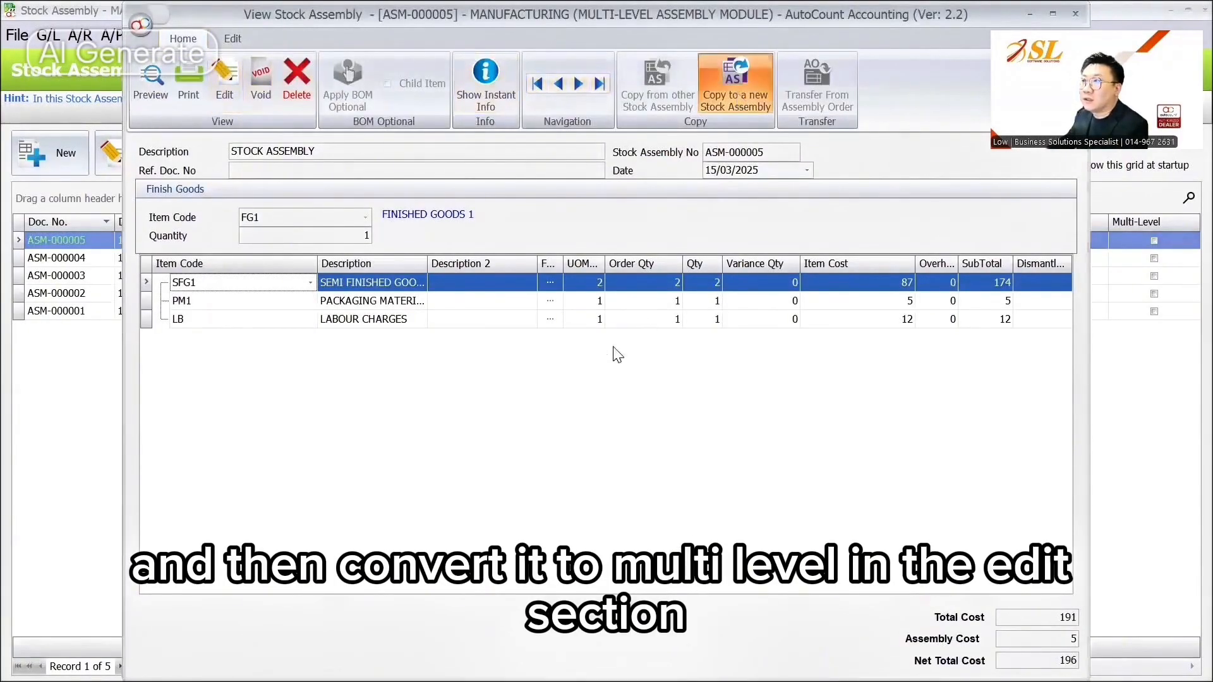
click(243, 41)
click(430, 61)
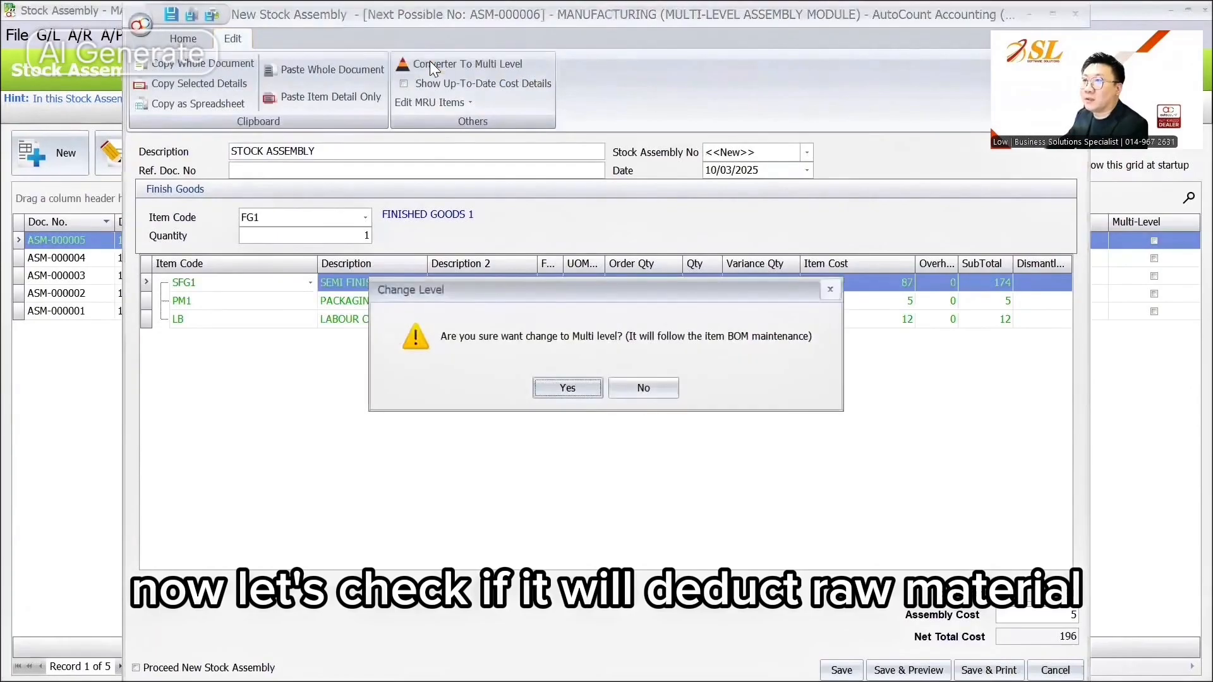
click(566, 388)
Step: Inspect the RM1 and PM1 lines under SFG1 and the PM1 line directly under FG1
click(160, 283)
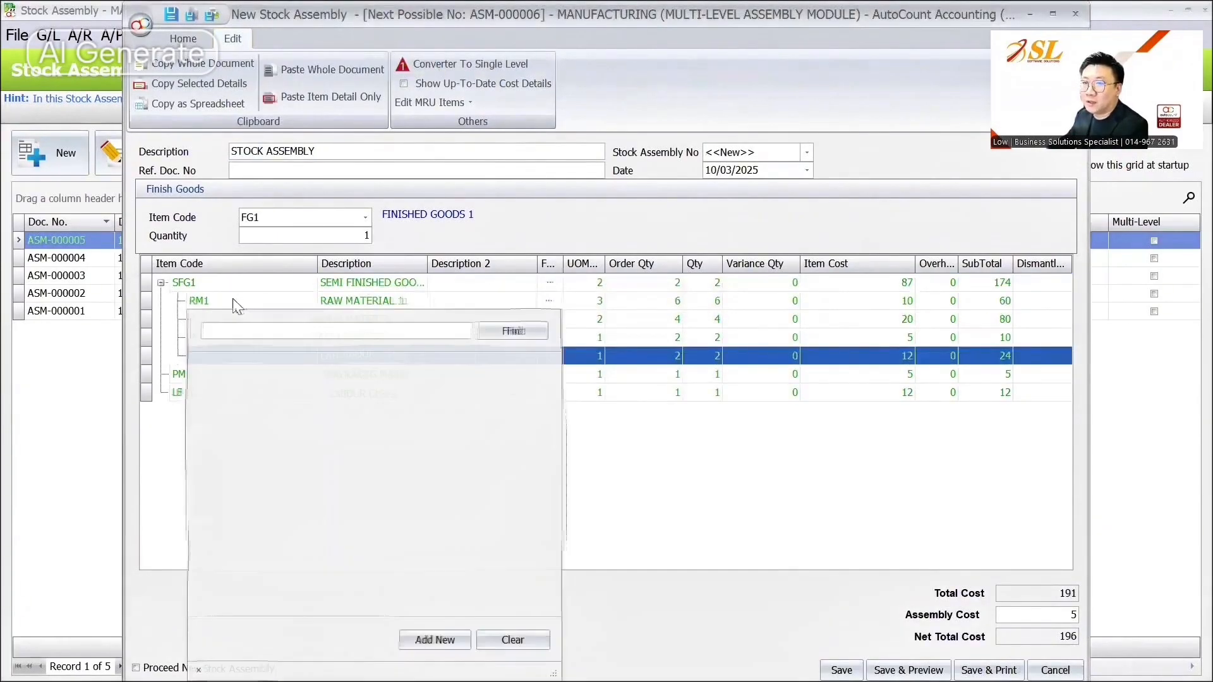
click(233, 300)
click(220, 338)
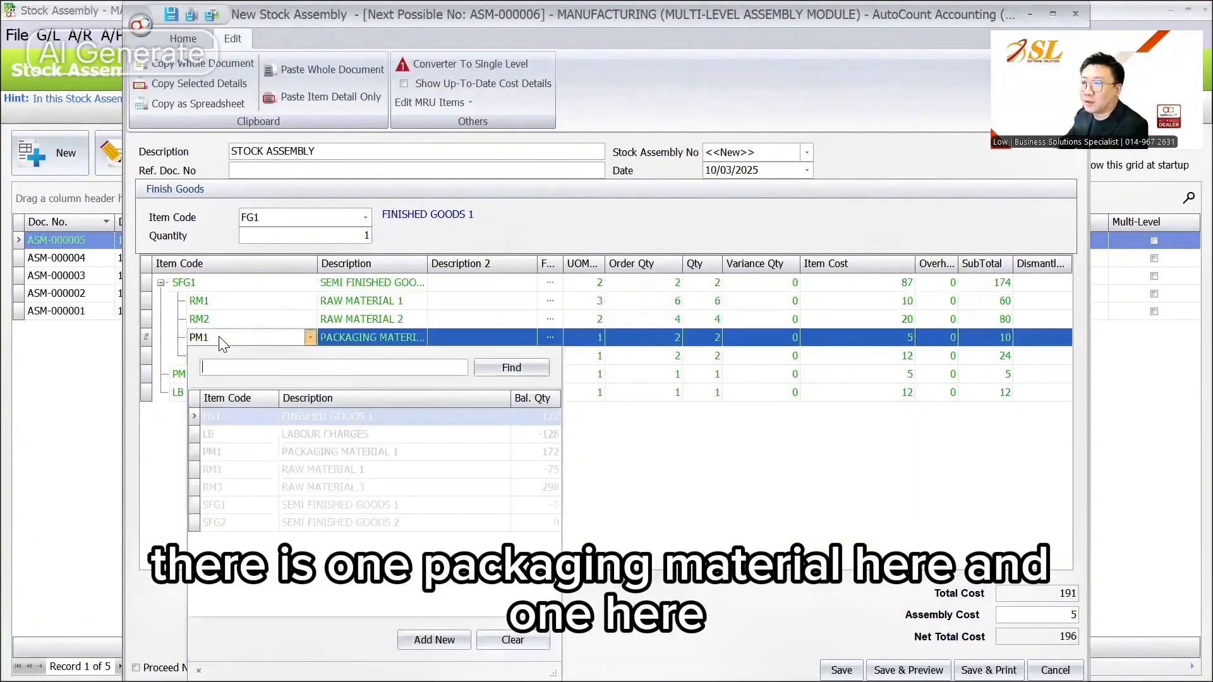
click(220, 338)
click(233, 373)
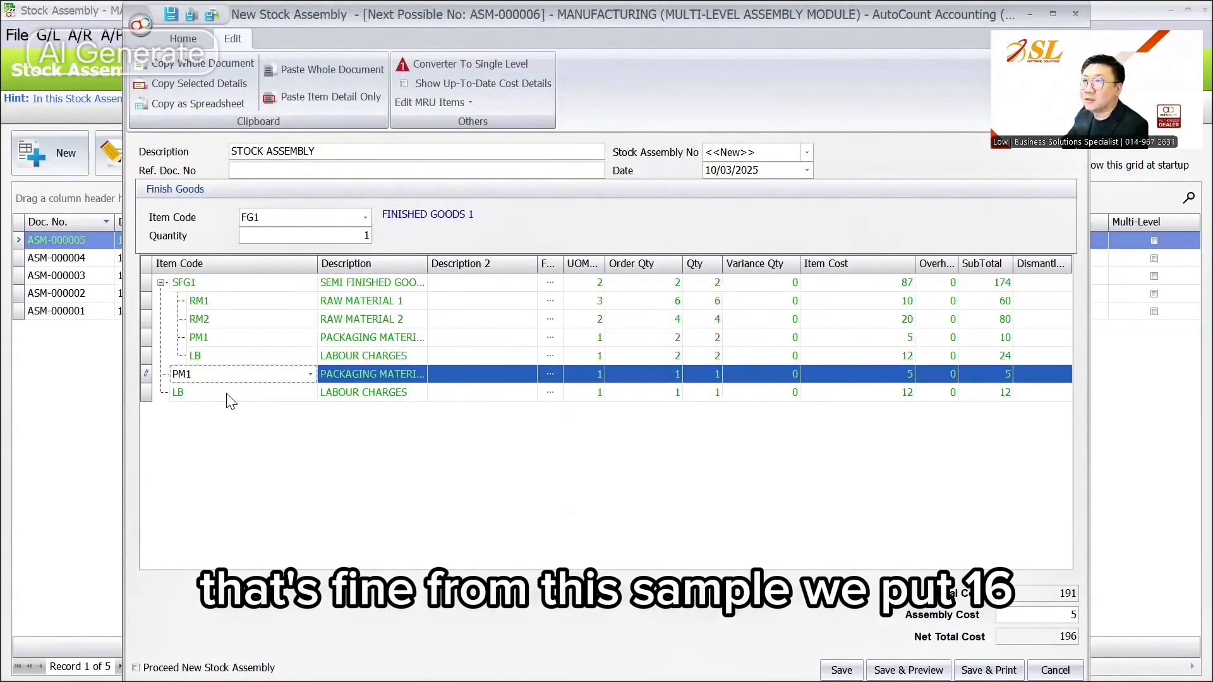
Step: Date the multi-level FG1 stock assembly 16/03/2025 and save it
click(713, 173)
text(16)
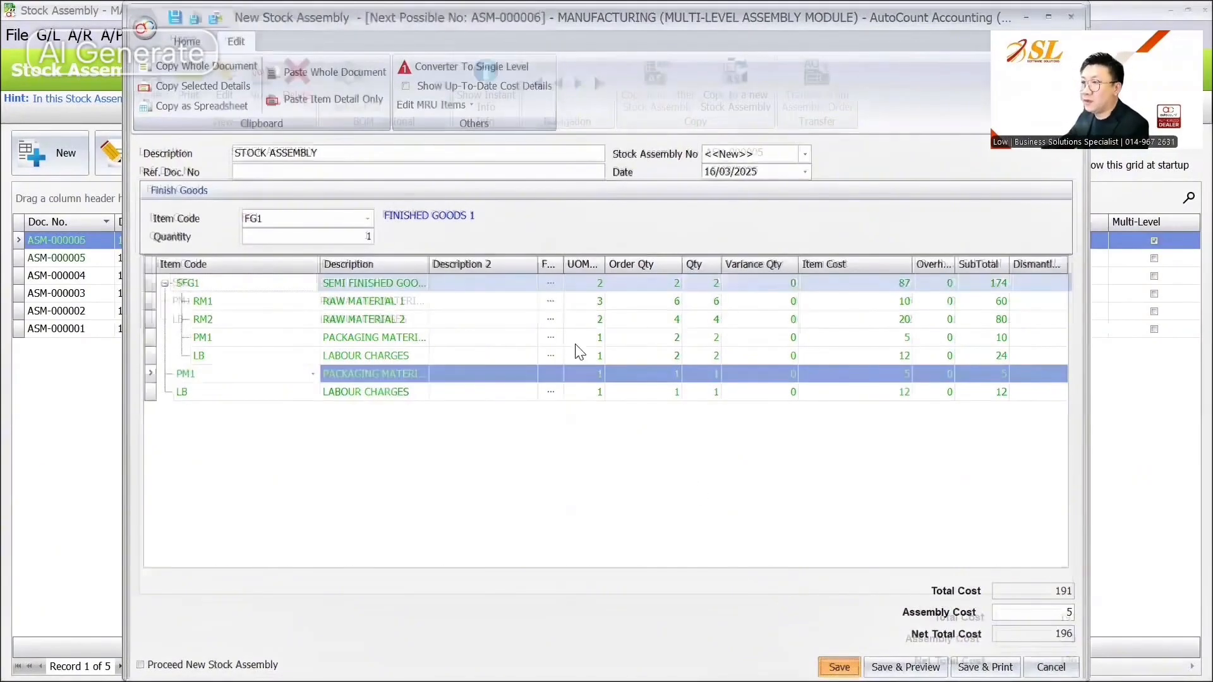
click(842, 671)
Step: Run the stock card for 16/03/2025 and preview it as Stock Card with Adj Qty to check the raw material deductions
click(205, 36)
click(285, 380)
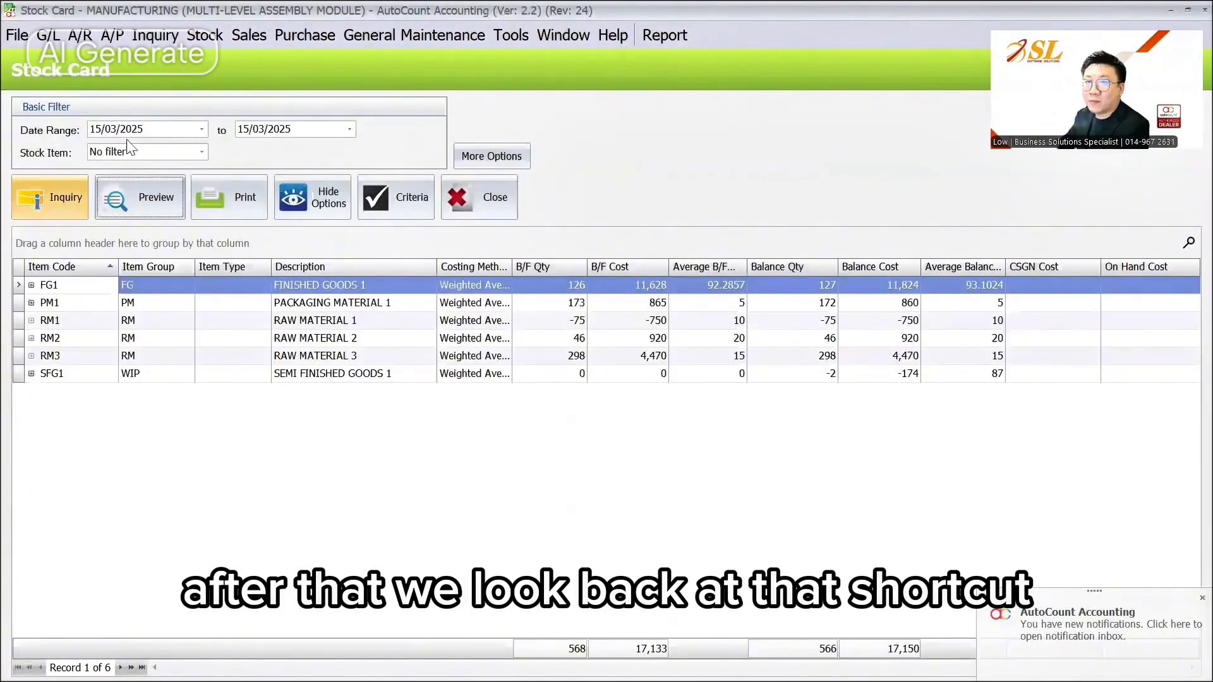
click(162, 207)
click(508, 356)
click(755, 488)
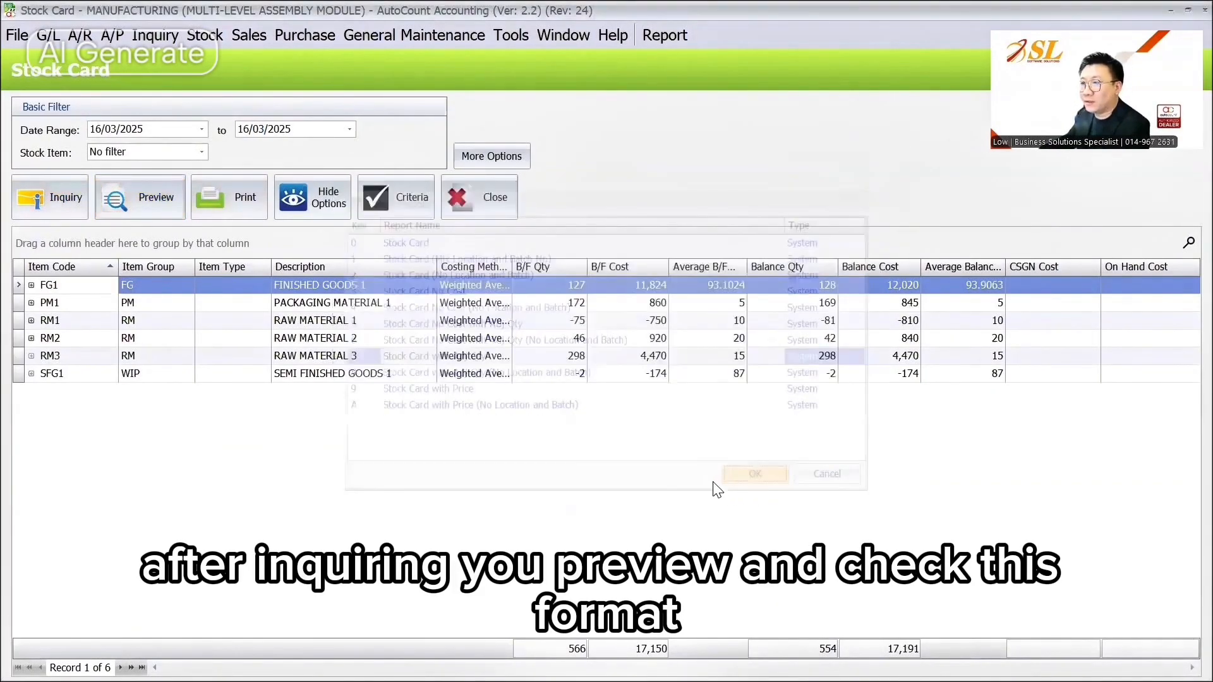
scroll(547, 450, down, 1)
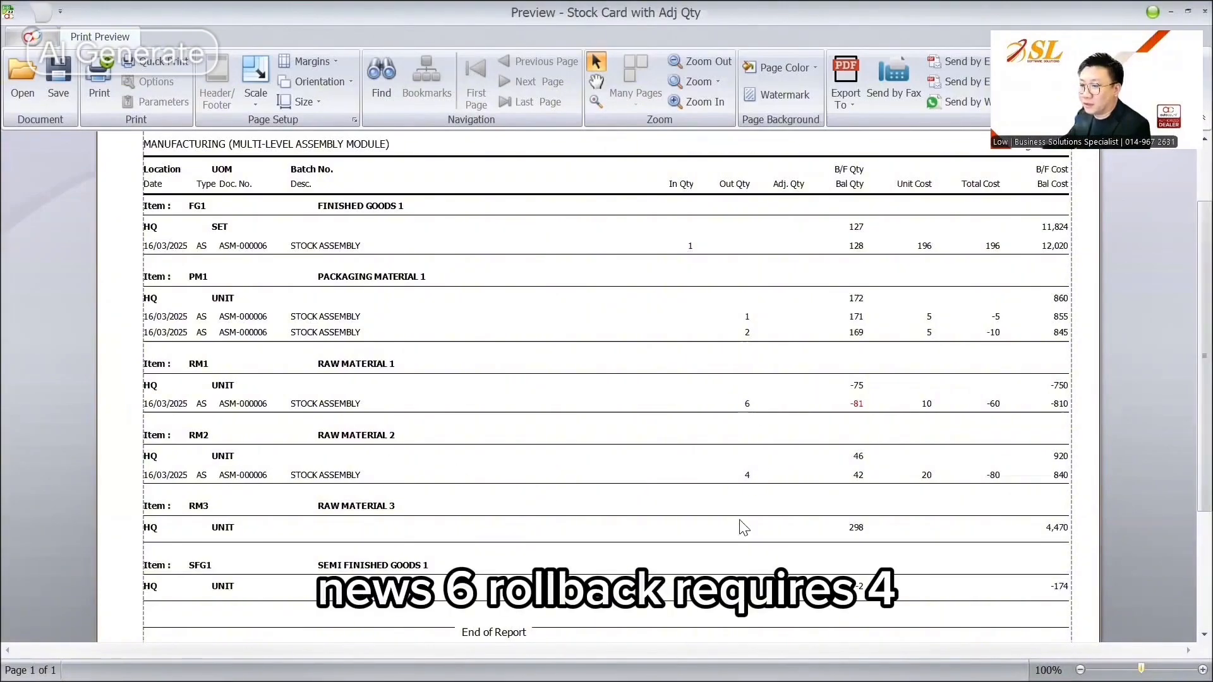
scroll(743, 527, down, 1)
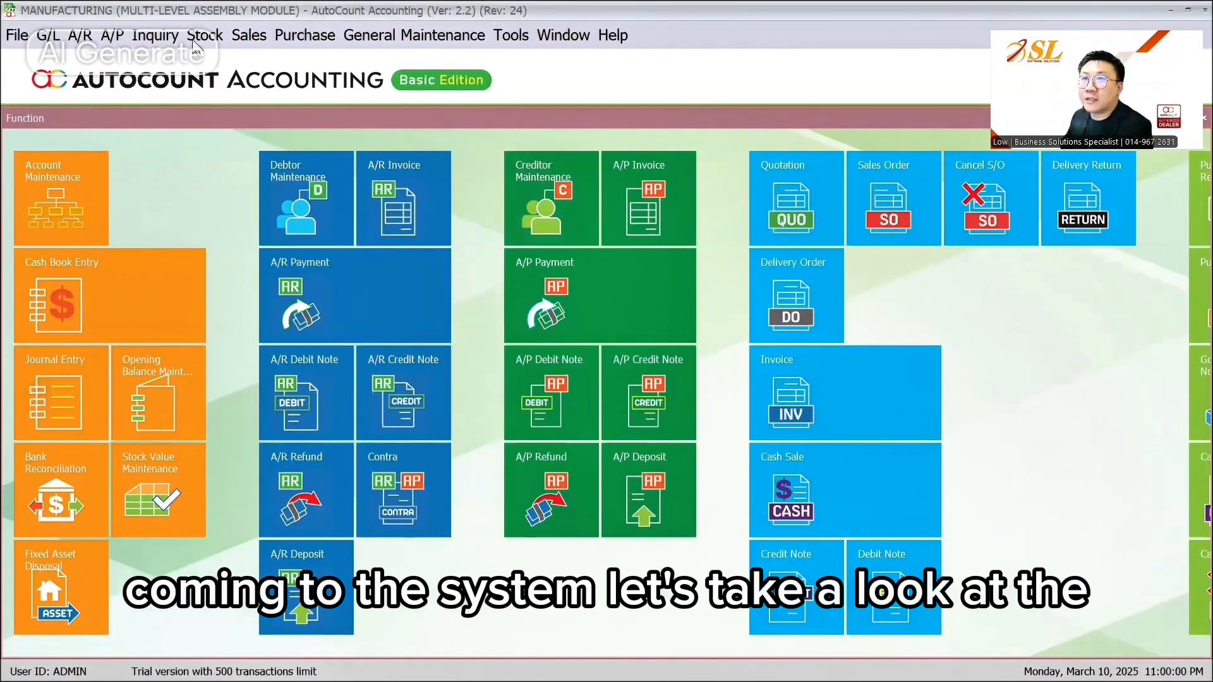
Step: Open stock item FG1 from Stock Item Maintenance and review its BOM sub-items
click(183, 39)
click(222, 63)
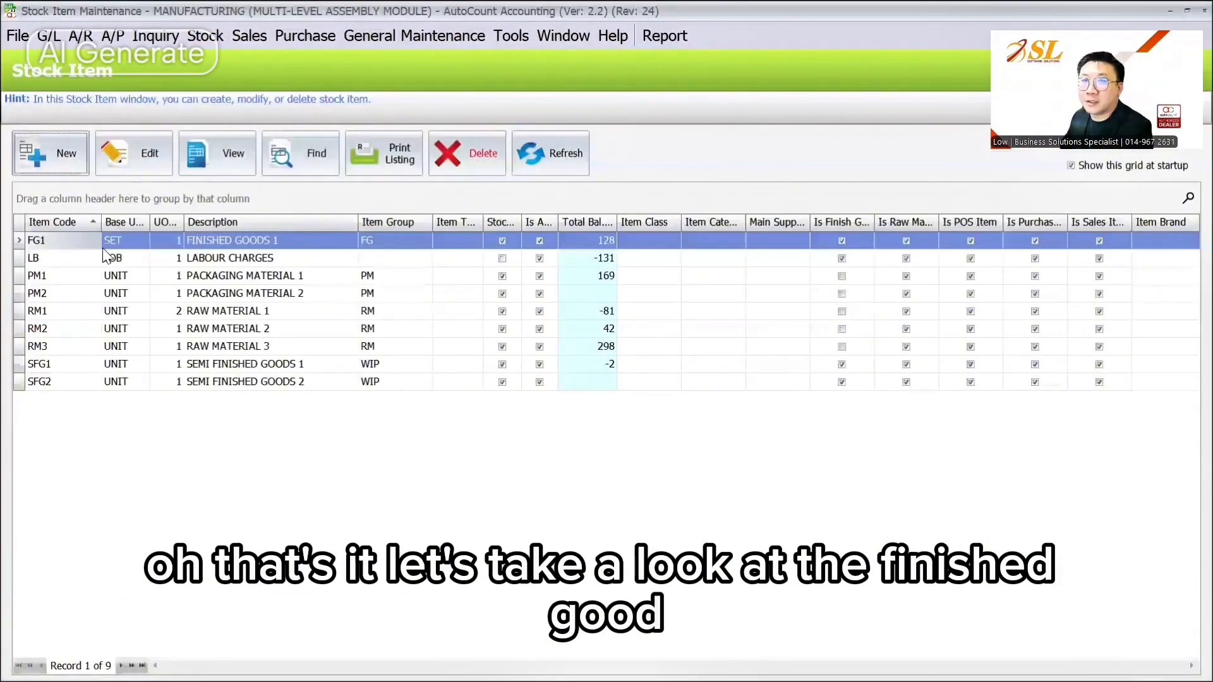
click(152, 165)
click(223, 284)
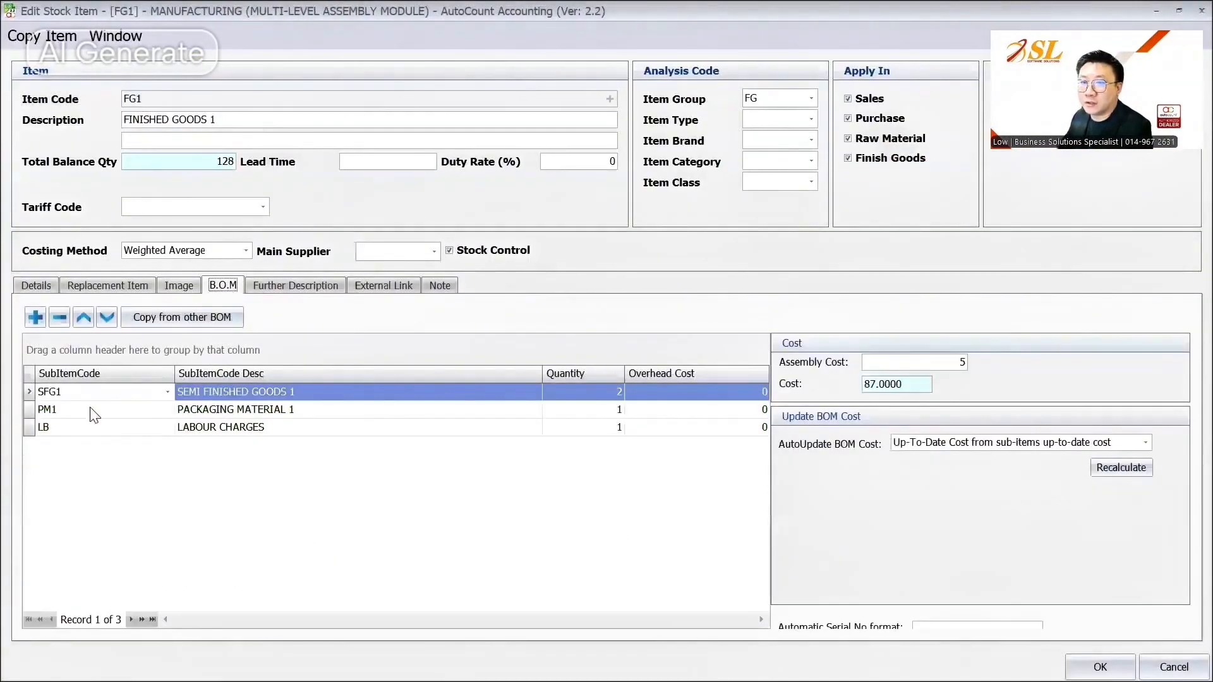
click(103, 411)
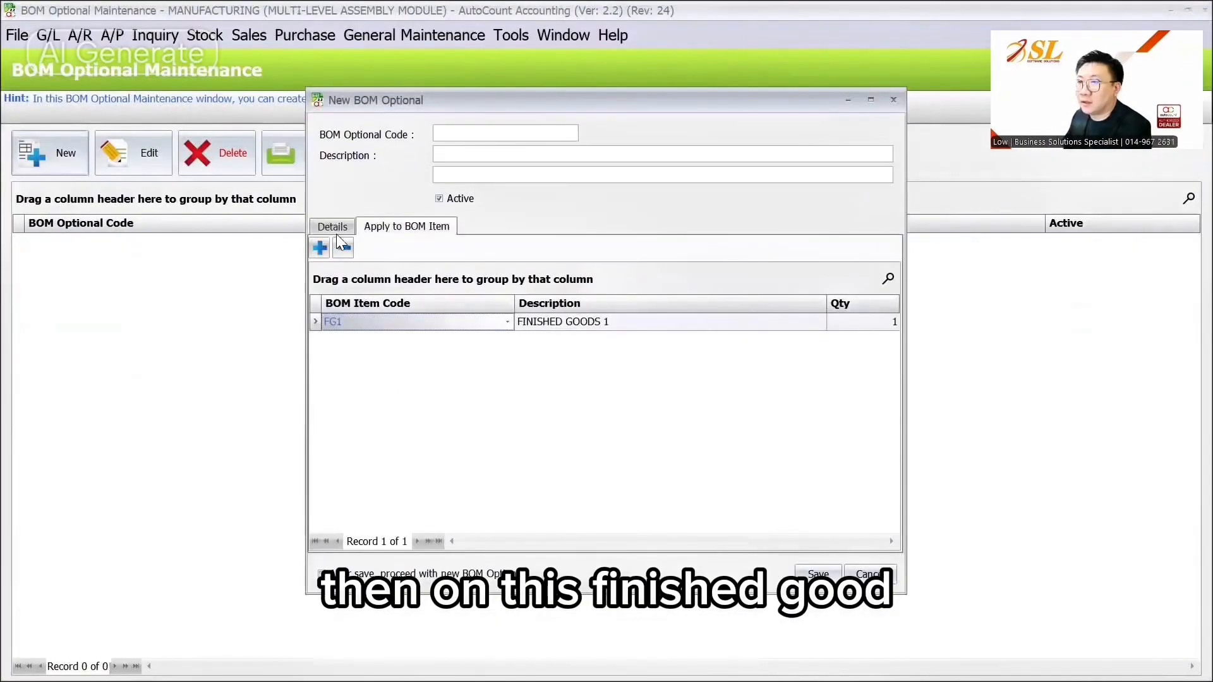
Step: Add sub-items PM1 and PM2 to the new BOM optional for FG1, with PM1's quantity set to -1
click(335, 227)
click(320, 247)
click(362, 322)
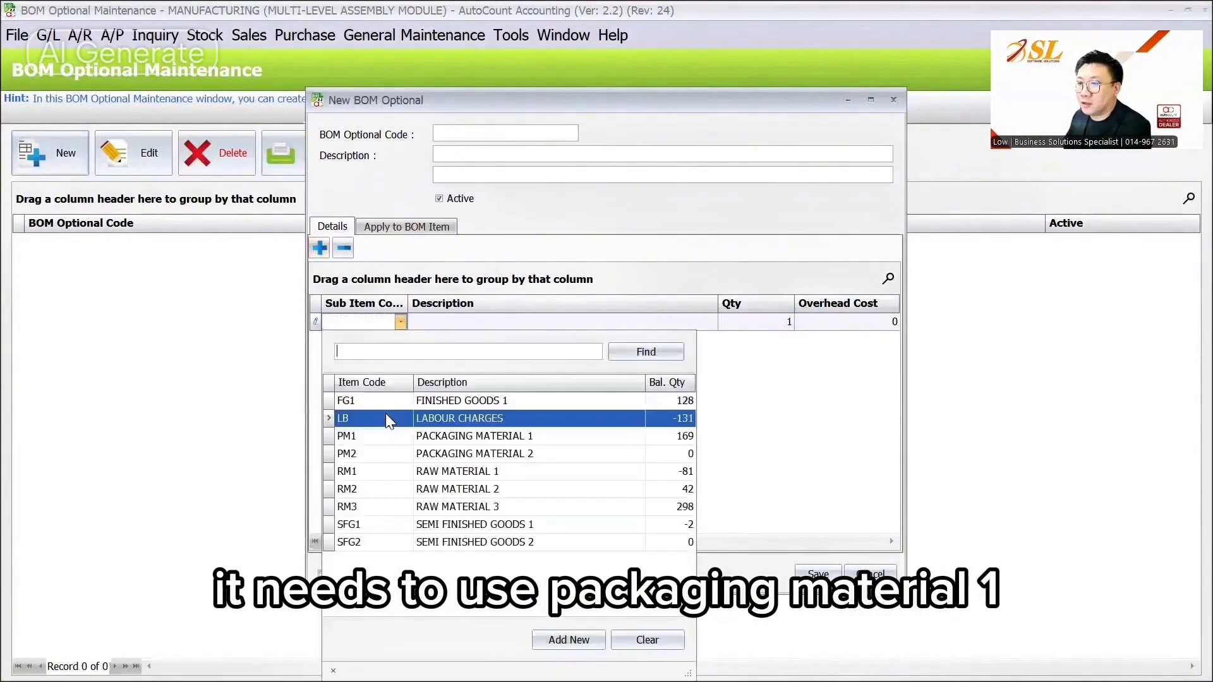
click(387, 444)
click(401, 340)
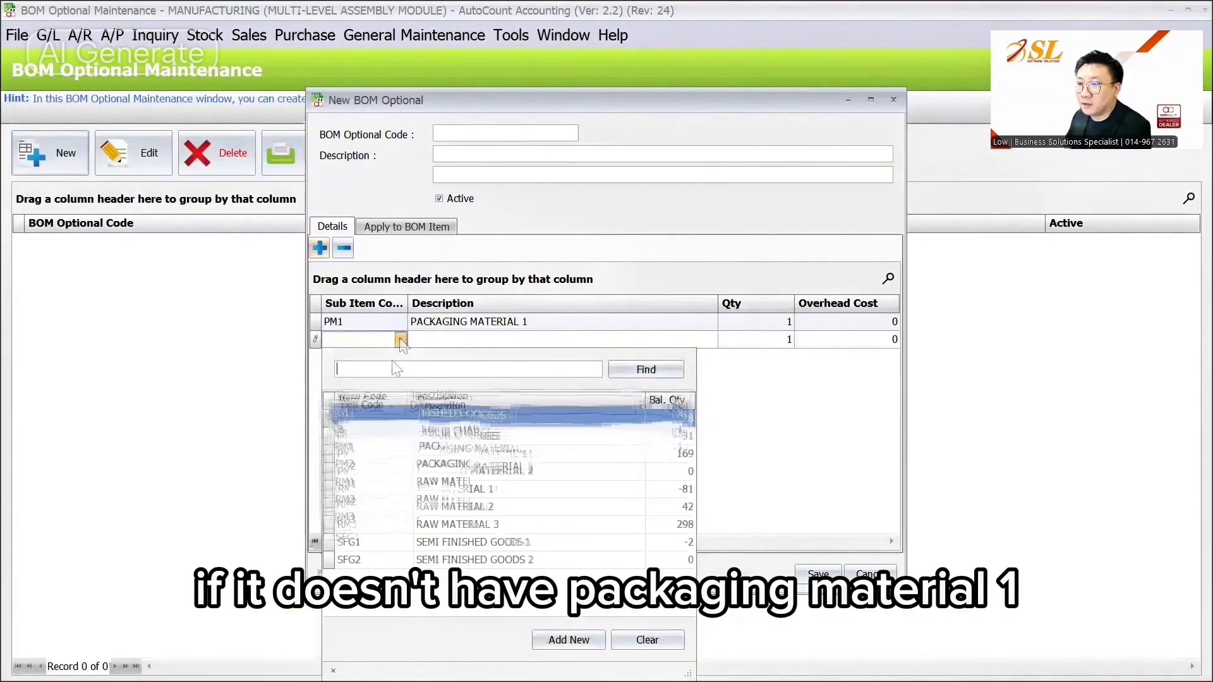
click(382, 471)
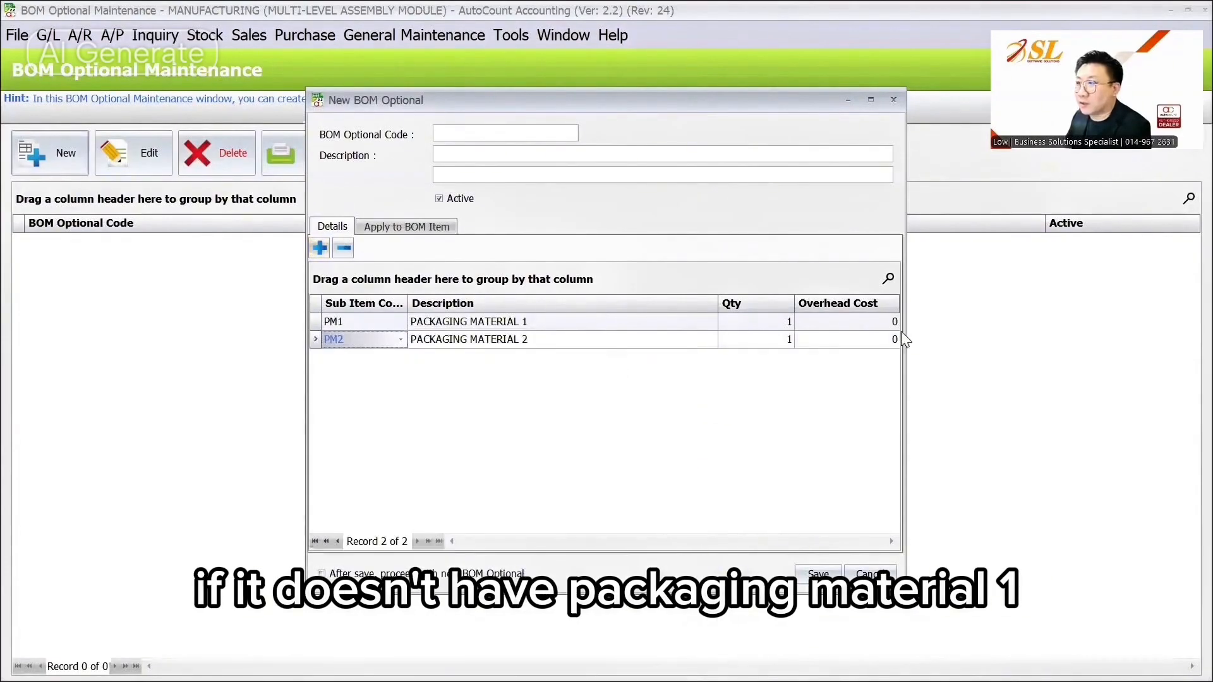
click(788, 323)
text(-1)
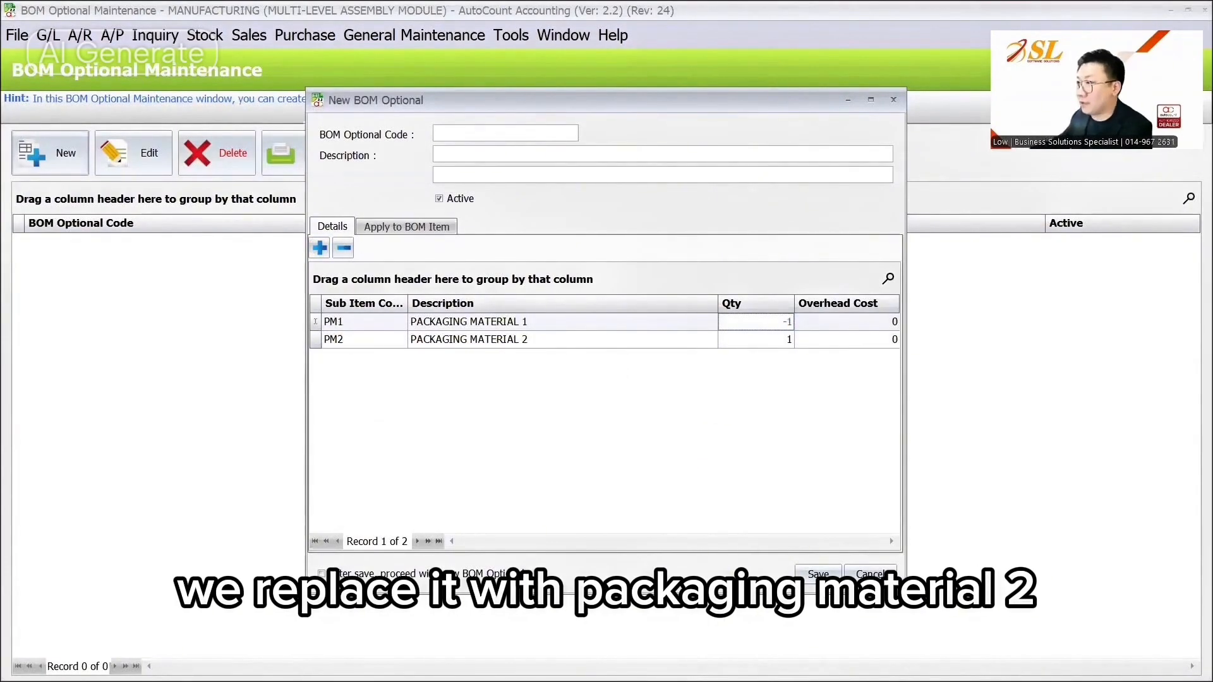
Step: Enter PM1 - PM2 as the BOM optional's code and description, and save it
click(469, 132)
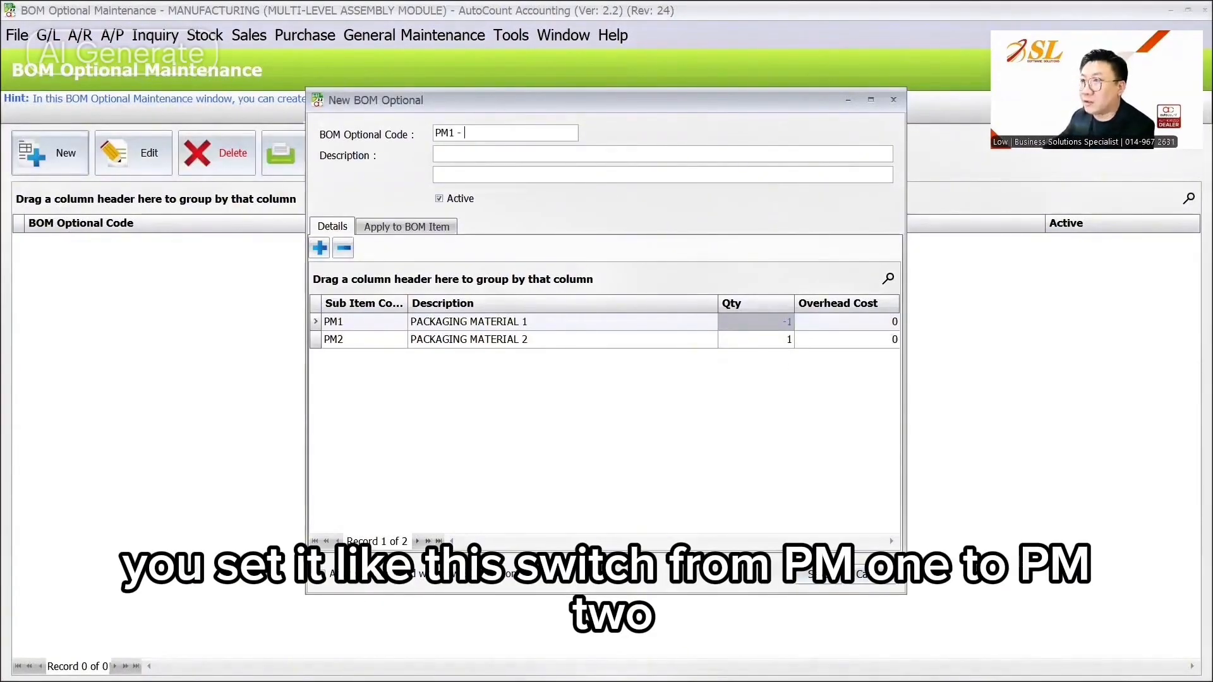
text(PM1 - PM2)
key(ctrl+a)
key(ctrl+c)
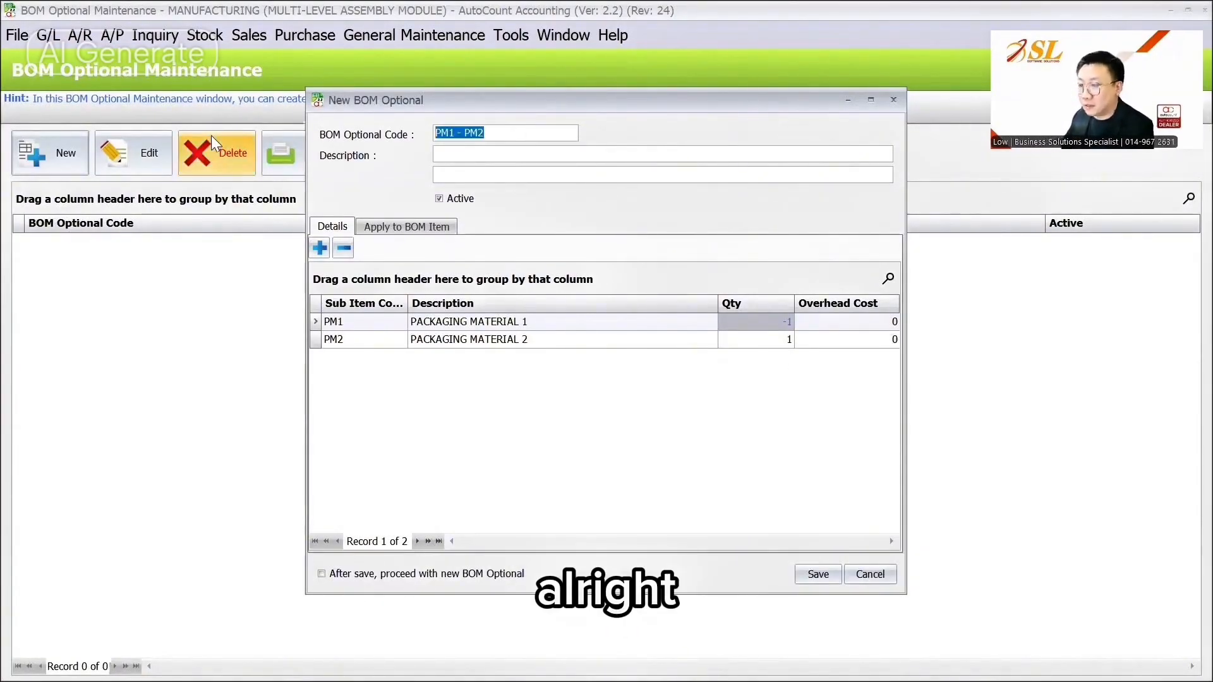
click(449, 153)
key(ctrl+v)
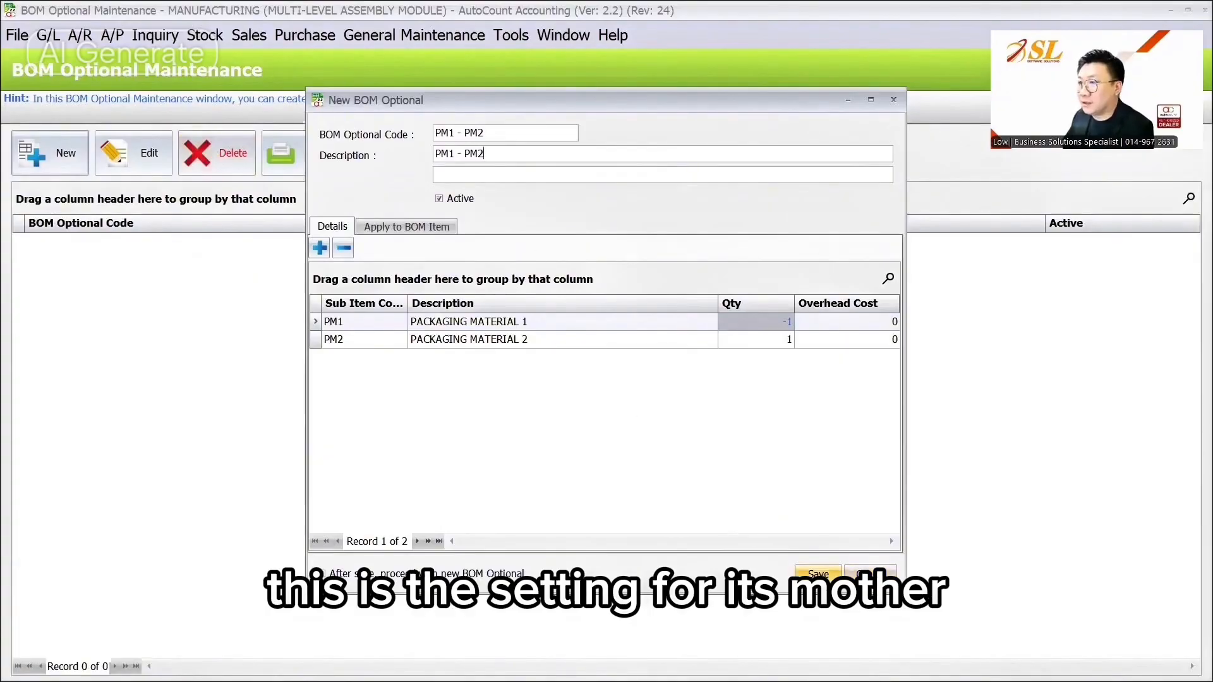
click(818, 574)
click(73, 155)
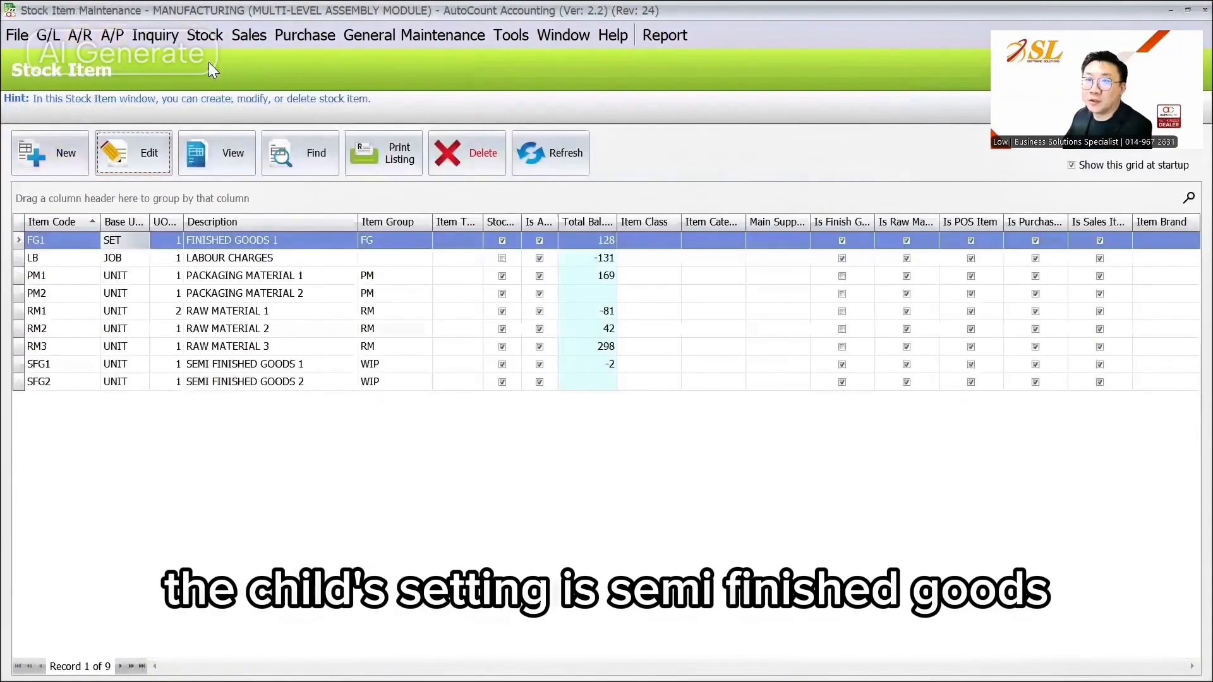
Step: Open stock item SFG1 and review its BOM sub-items
click(101, 365)
click(124, 154)
click(223, 285)
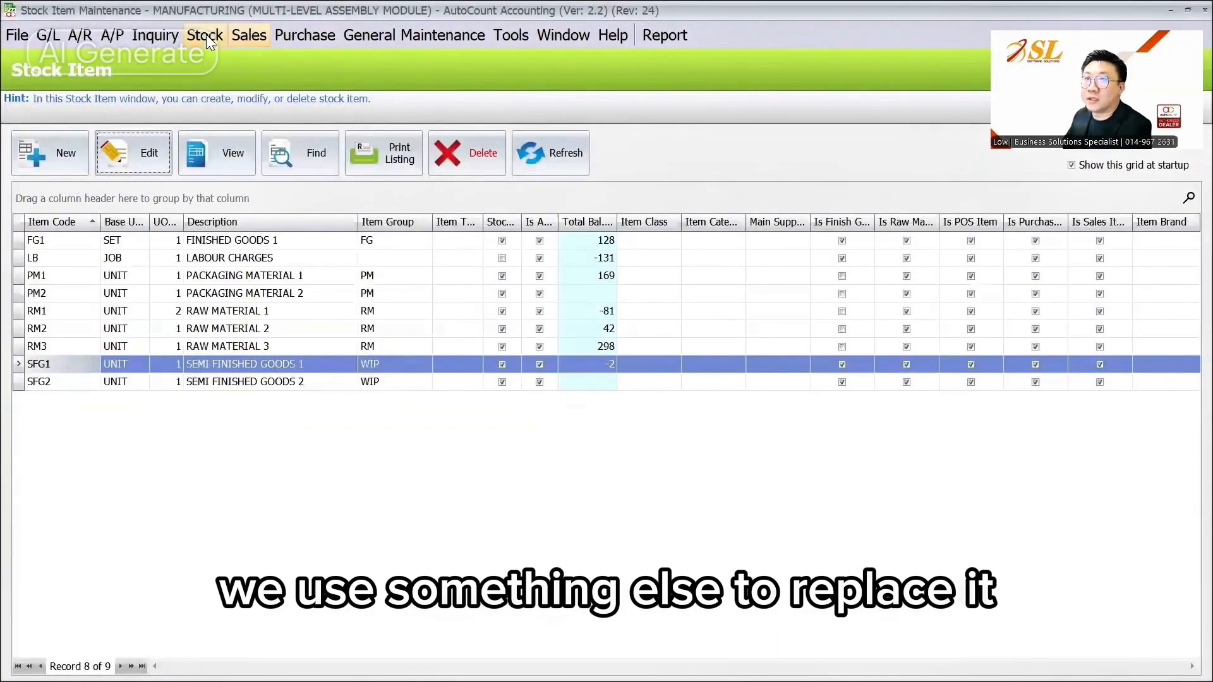
Step: Create a new BOM optional with RM1 - RM3 as both its code and description
click(206, 35)
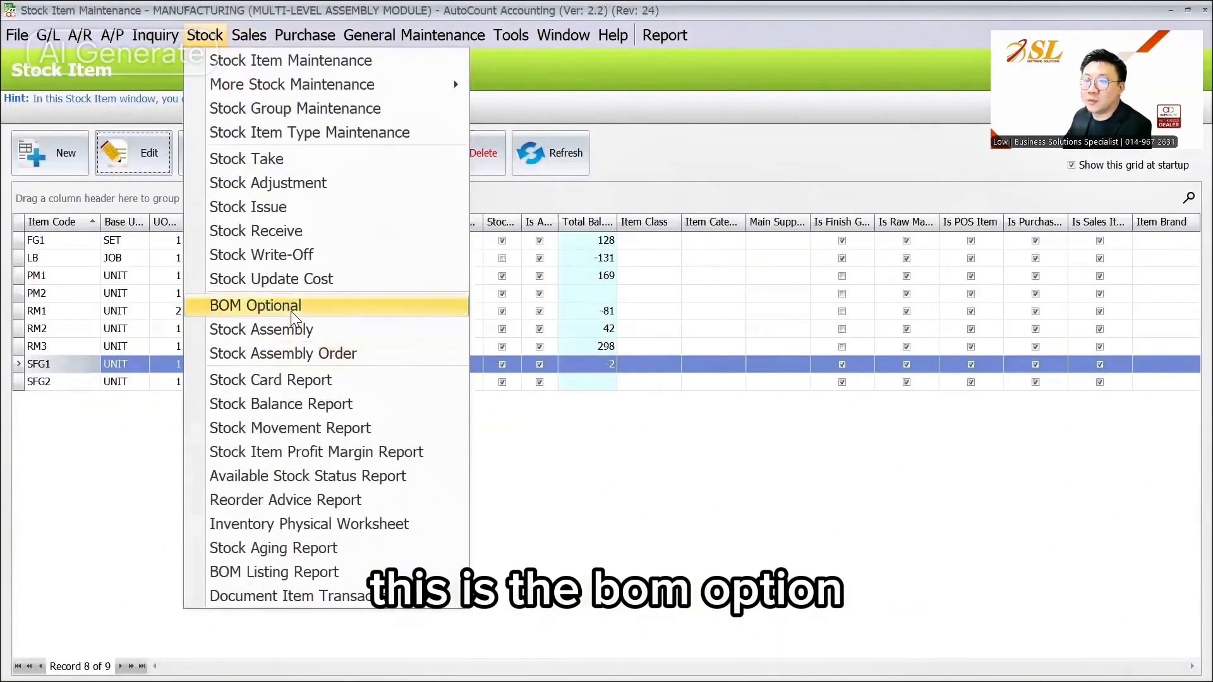
click(297, 307)
click(50, 153)
text(RM)
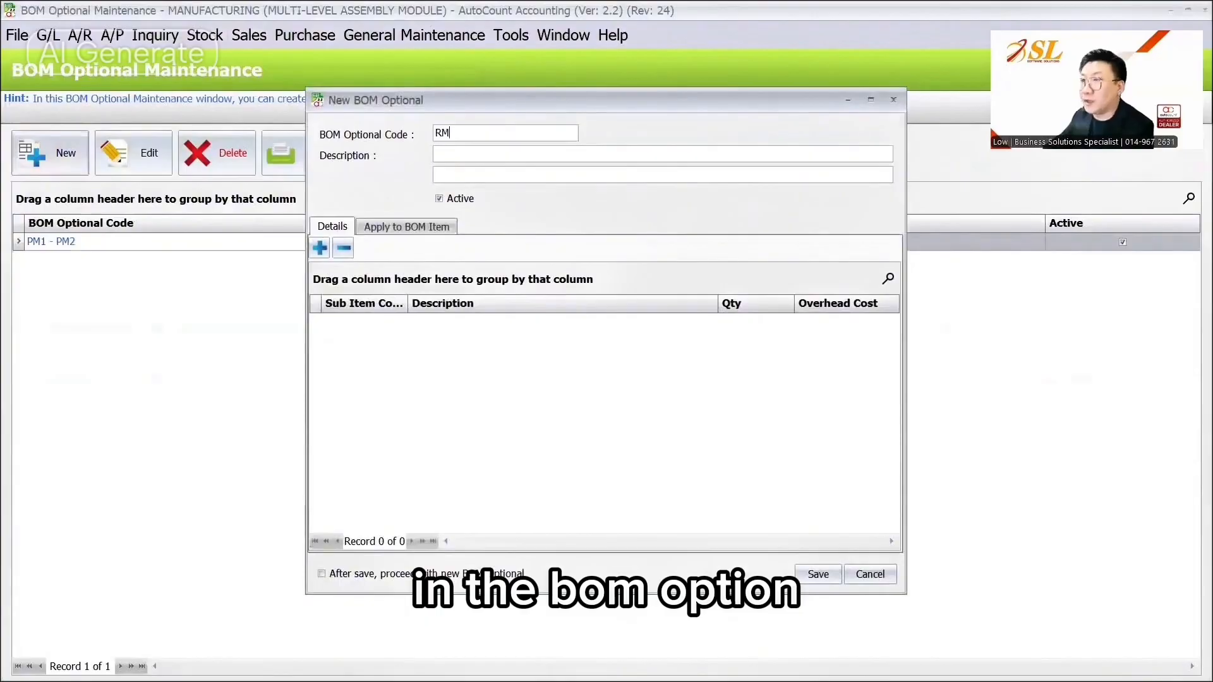
text(1 - RM3)
key(ctrl+a)
key(ctrl+c)
click(488, 156)
key(ctrl+v)
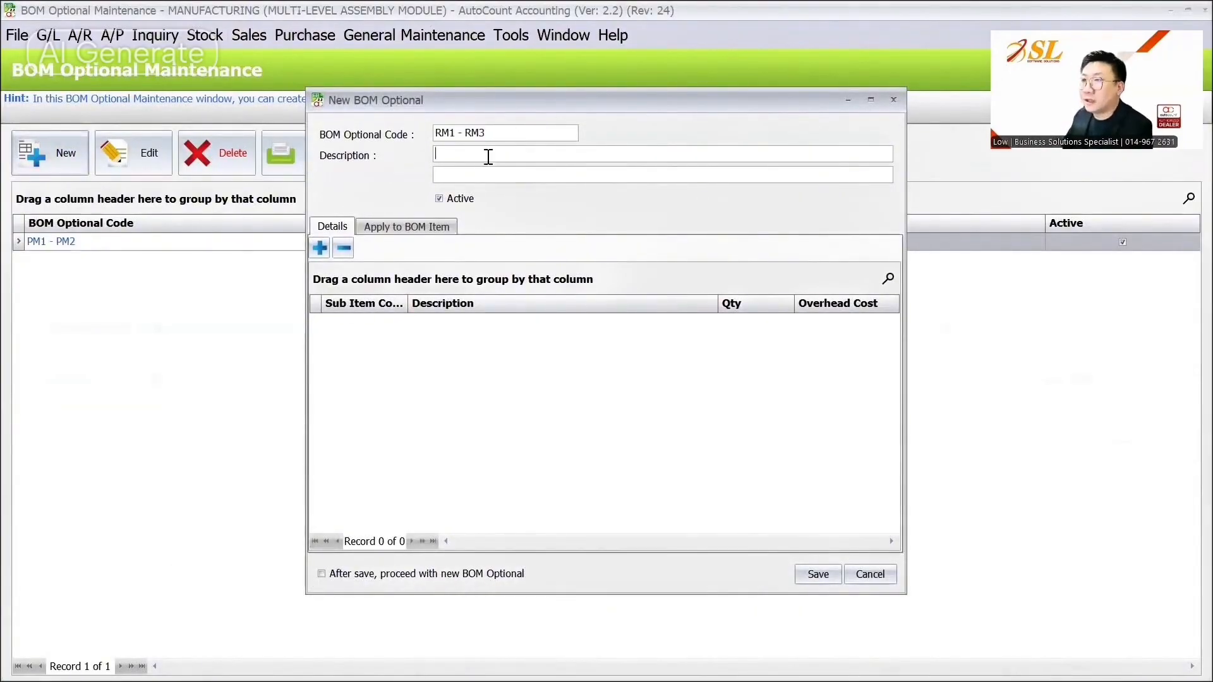
Step: Apply the RM1 - RM3 BOM optional to semi-finished item SFG1
click(393, 231)
click(319, 248)
click(379, 322)
click(387, 419)
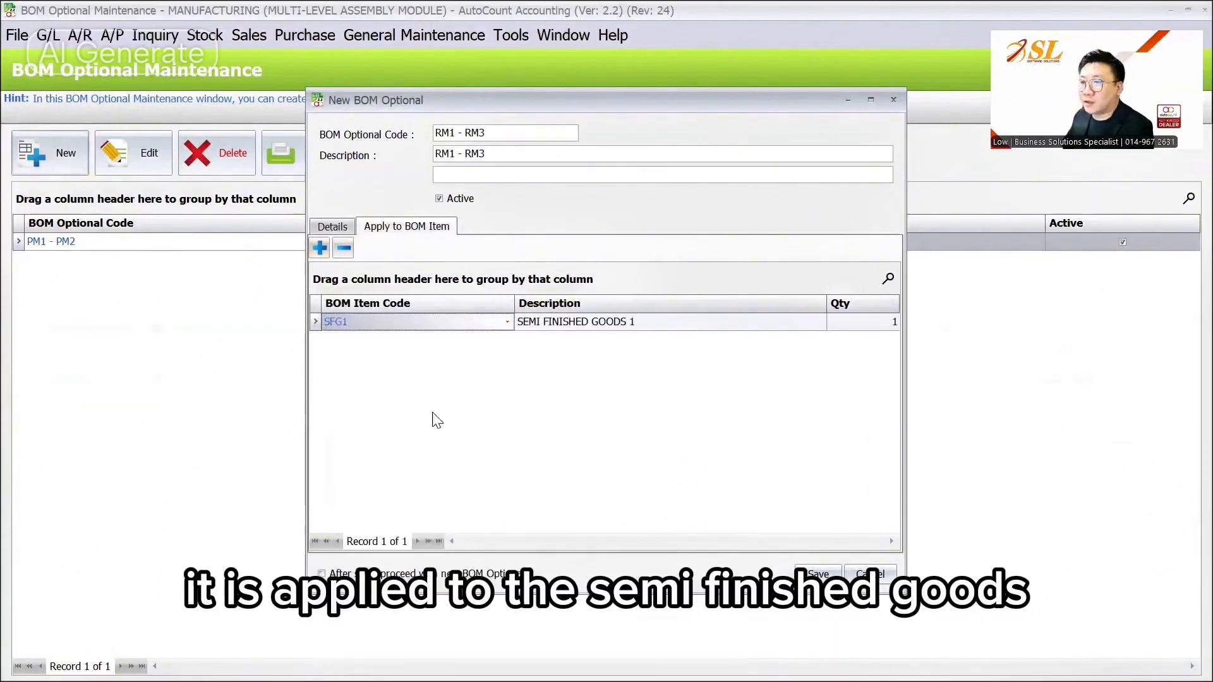
Step: Add raw materials RM1 and RM3 as the sub-items of the RM1 - RM3 BOM optional
click(335, 227)
click(326, 247)
click(326, 248)
click(400, 321)
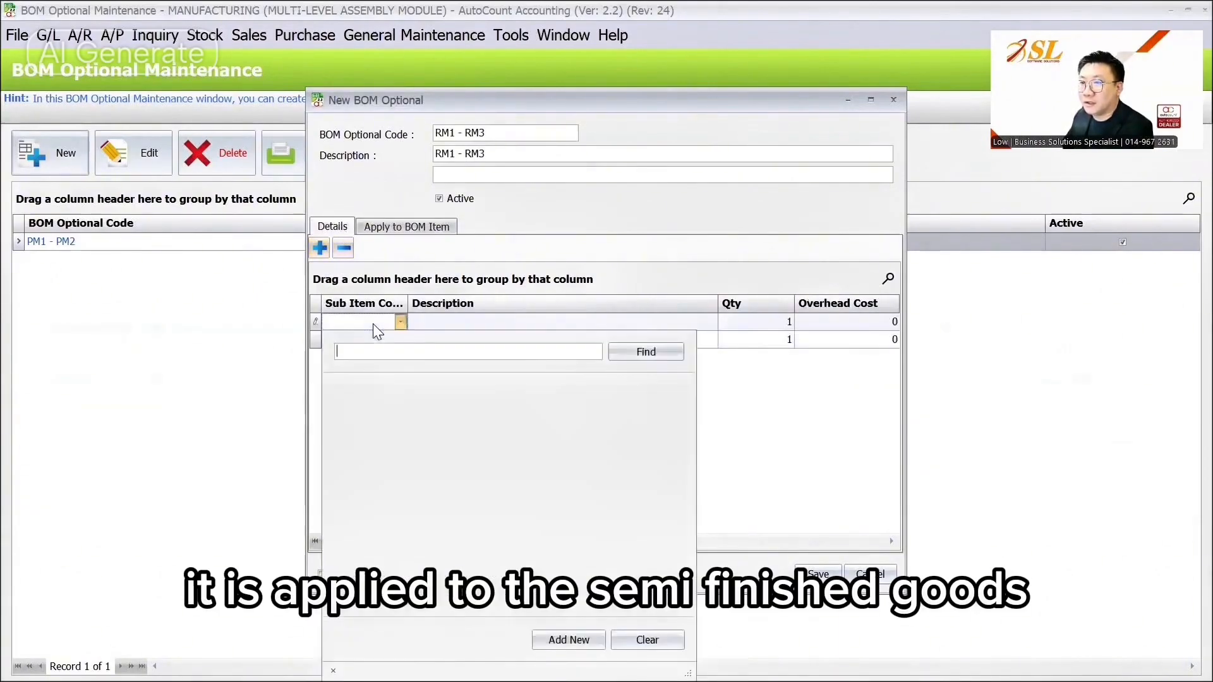
click(380, 471)
click(323, 250)
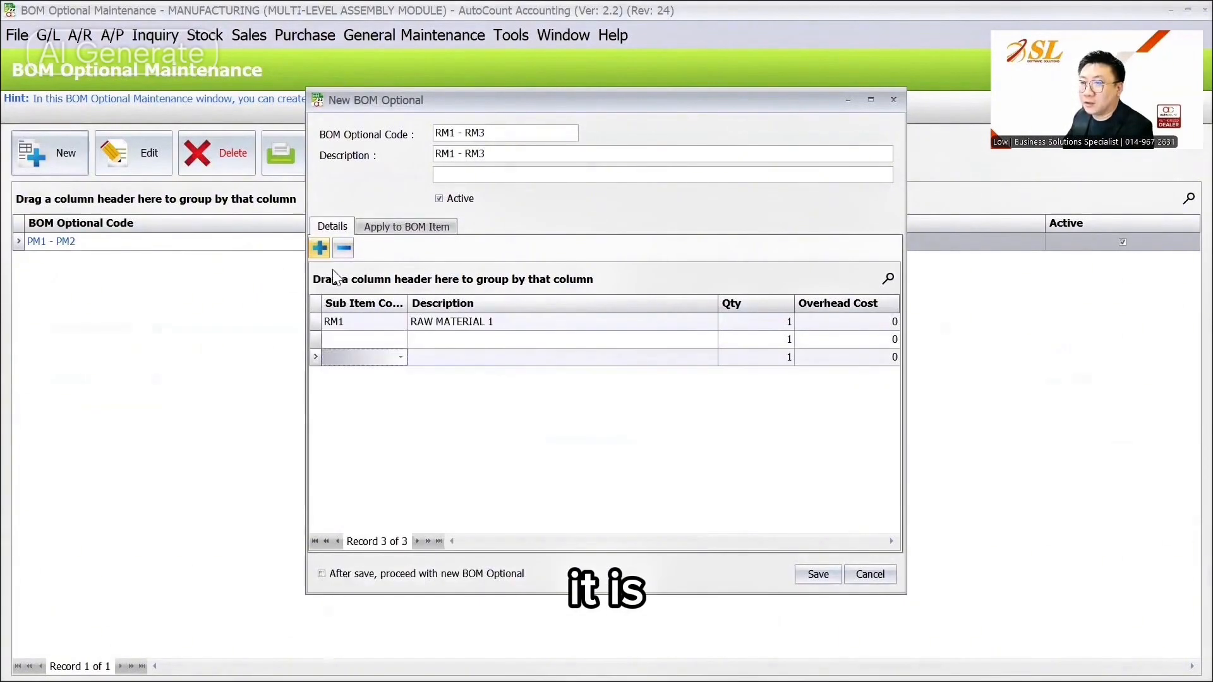
click(343, 249)
click(578, 375)
click(348, 326)
click(352, 310)
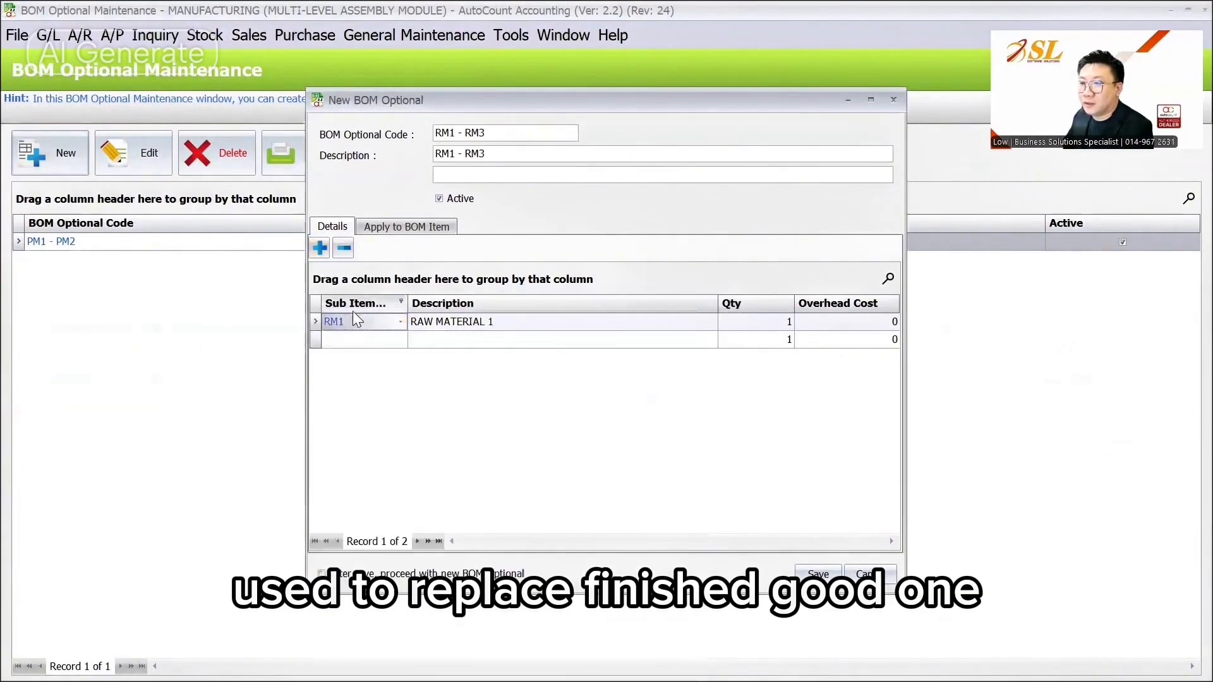
click(354, 324)
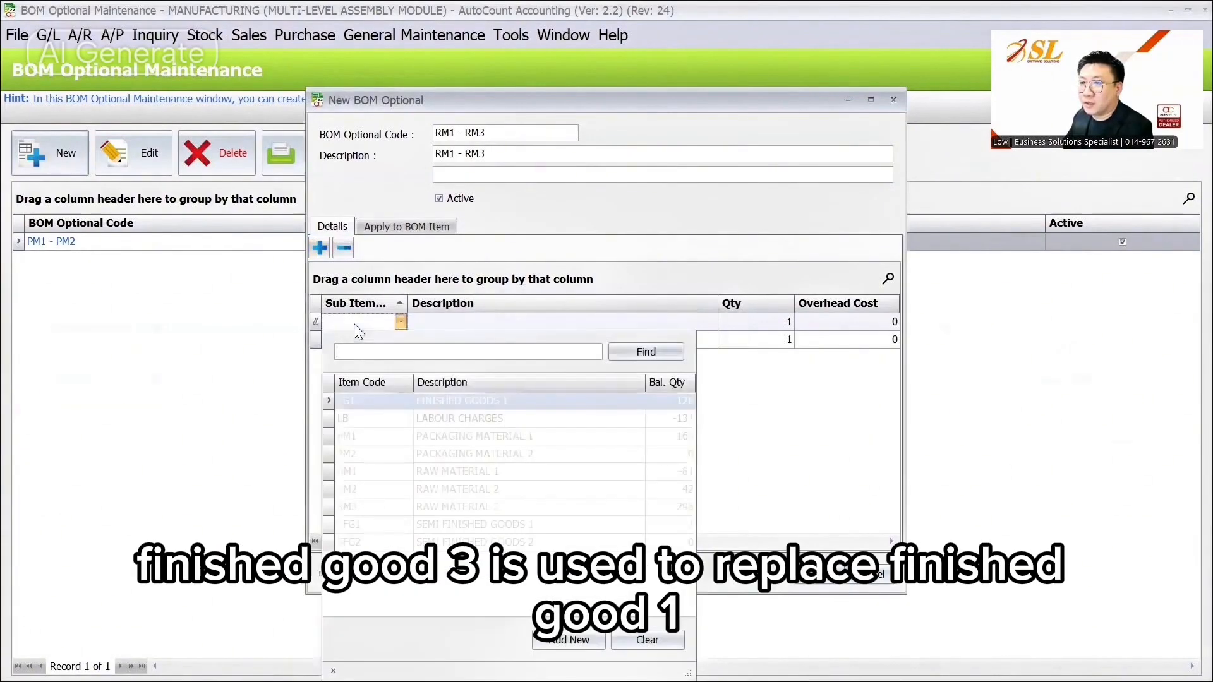
click(379, 506)
Step: Set the quantity to -3 for RM1 and 3 for RM3, and save the BOM optional
click(790, 322)
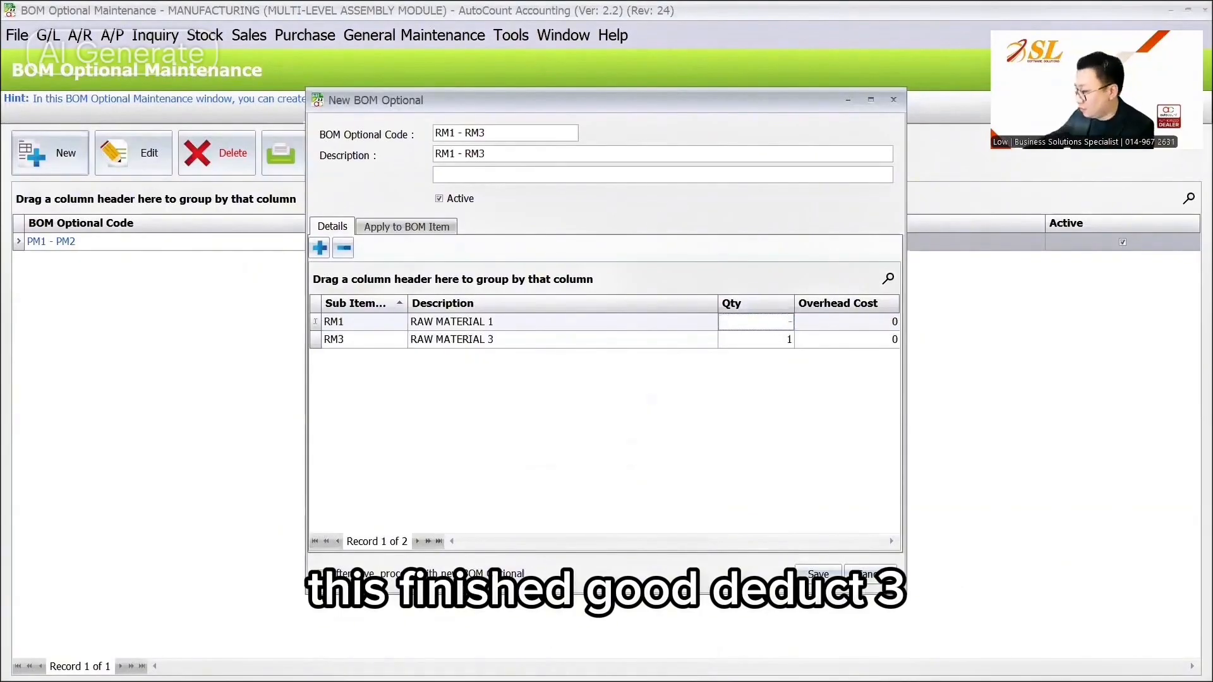
click(790, 339)
text(3)
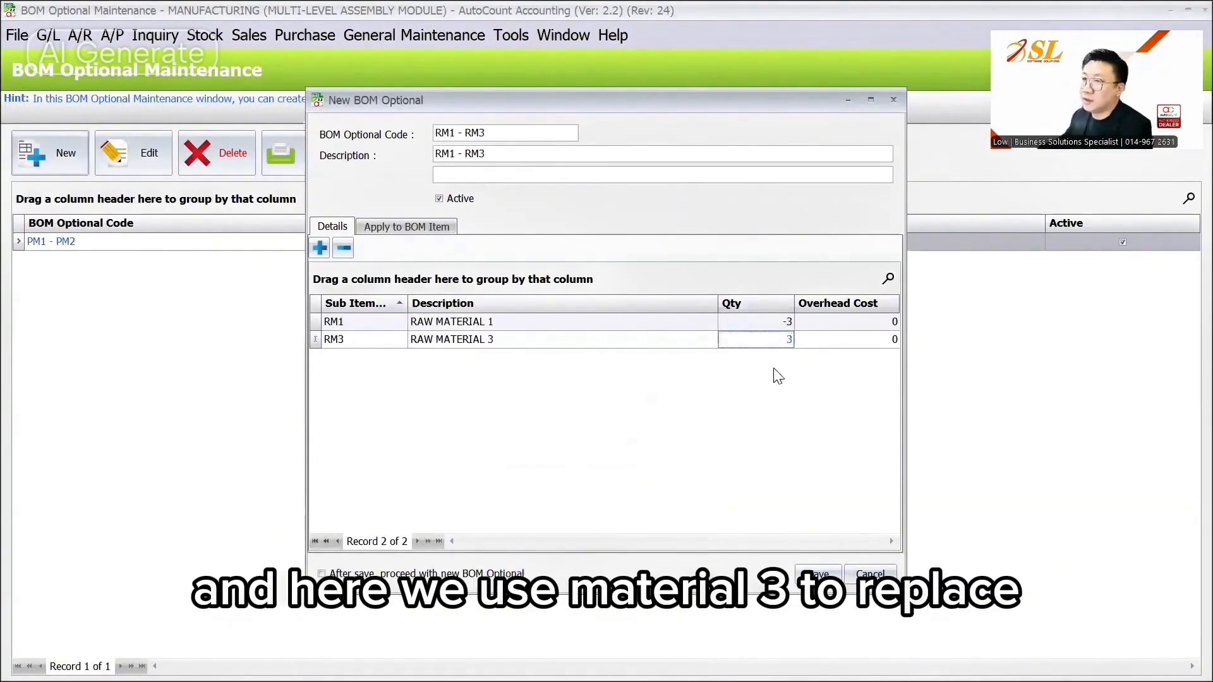
click(567, 417)
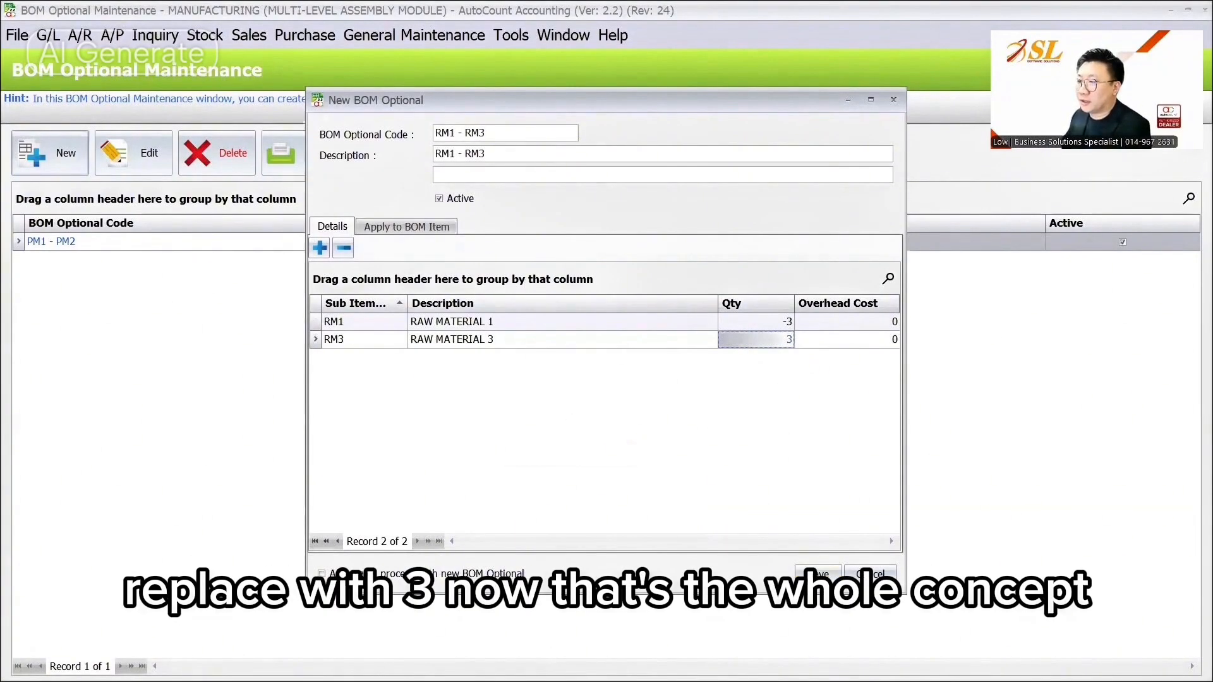
click(818, 573)
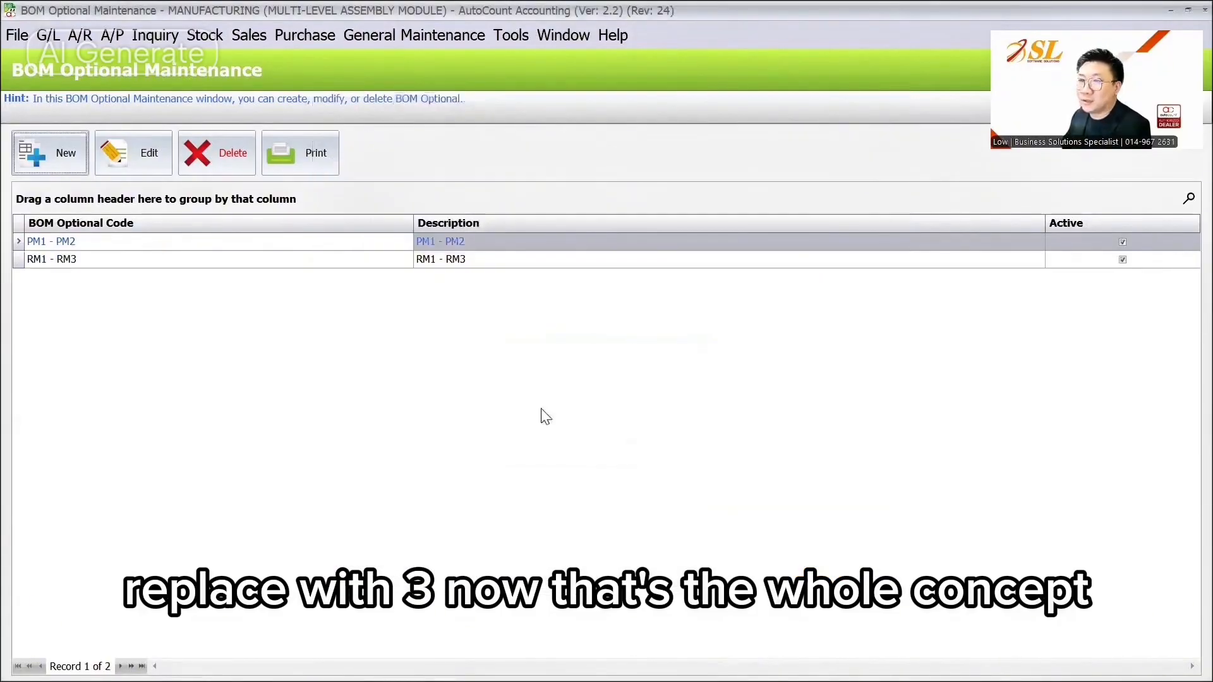
Step: Start a new stock assembly for finished item FG1
click(205, 36)
click(278, 329)
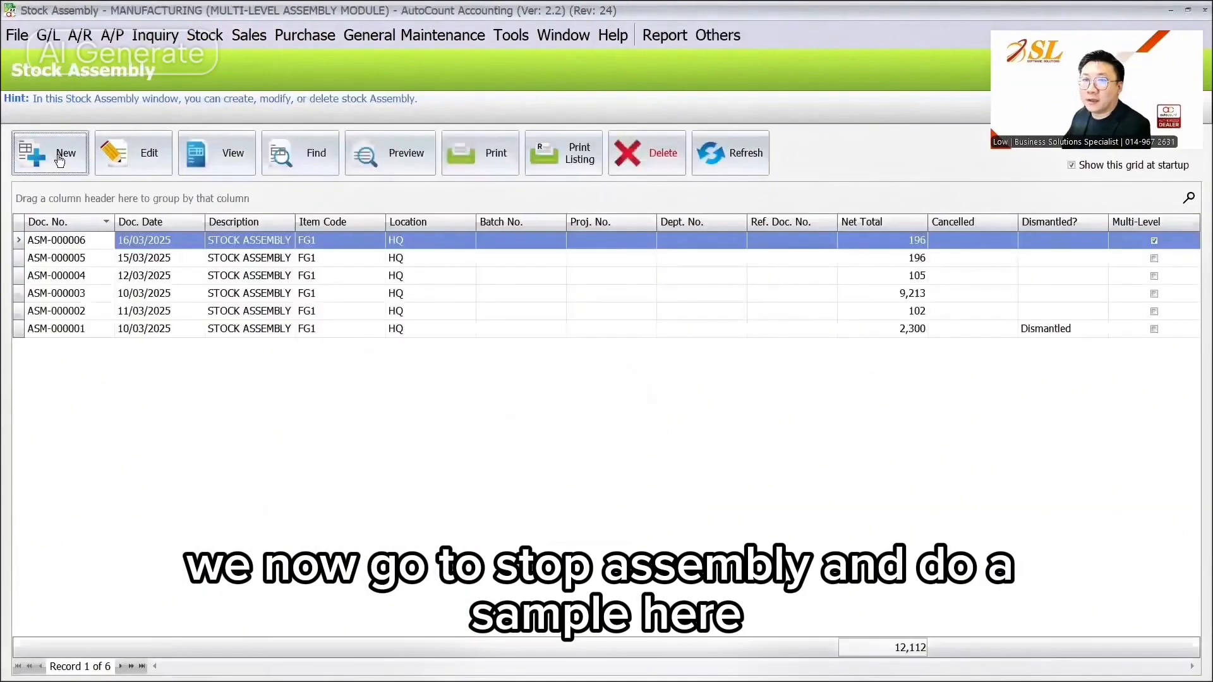
click(60, 160)
click(339, 217)
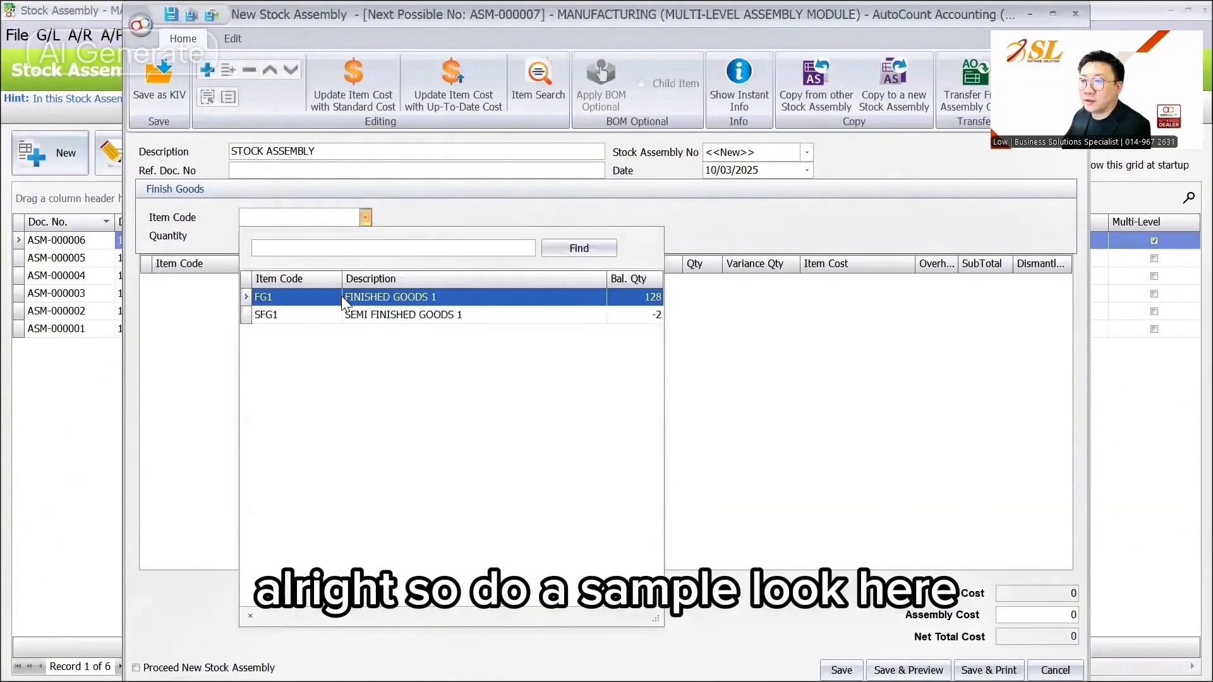
click(341, 299)
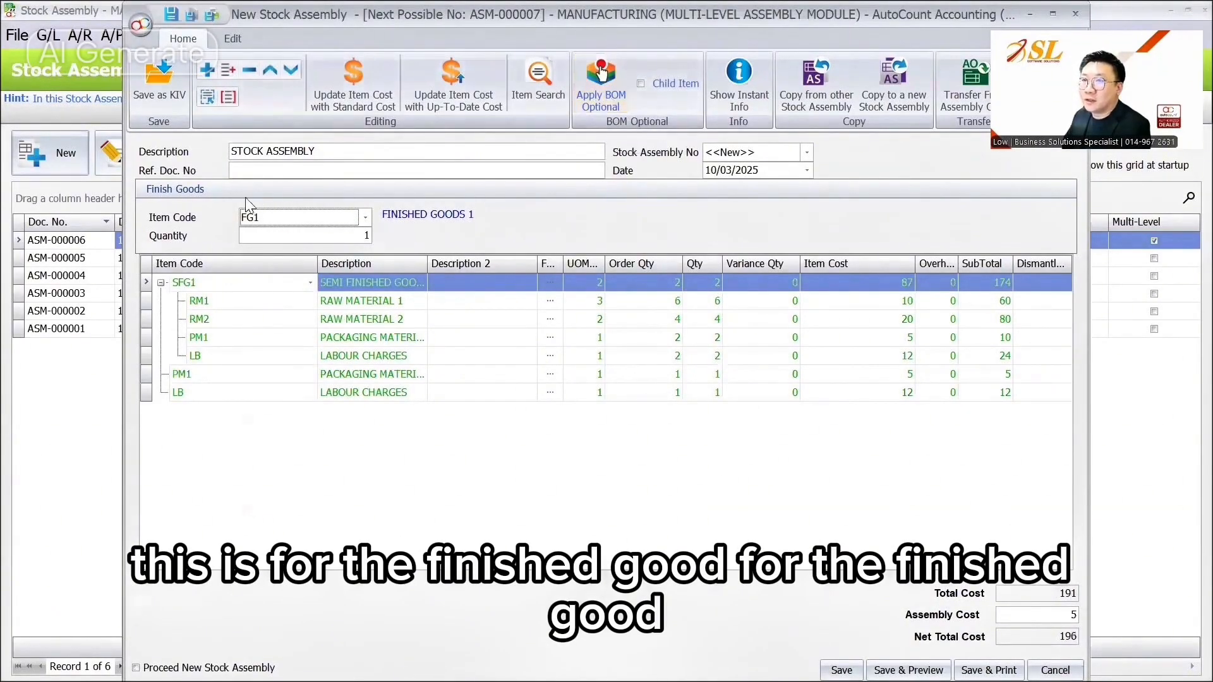
Step: Apply the PM1 - PM2 BOM optional to FG1 itself, without the child item option
click(642, 83)
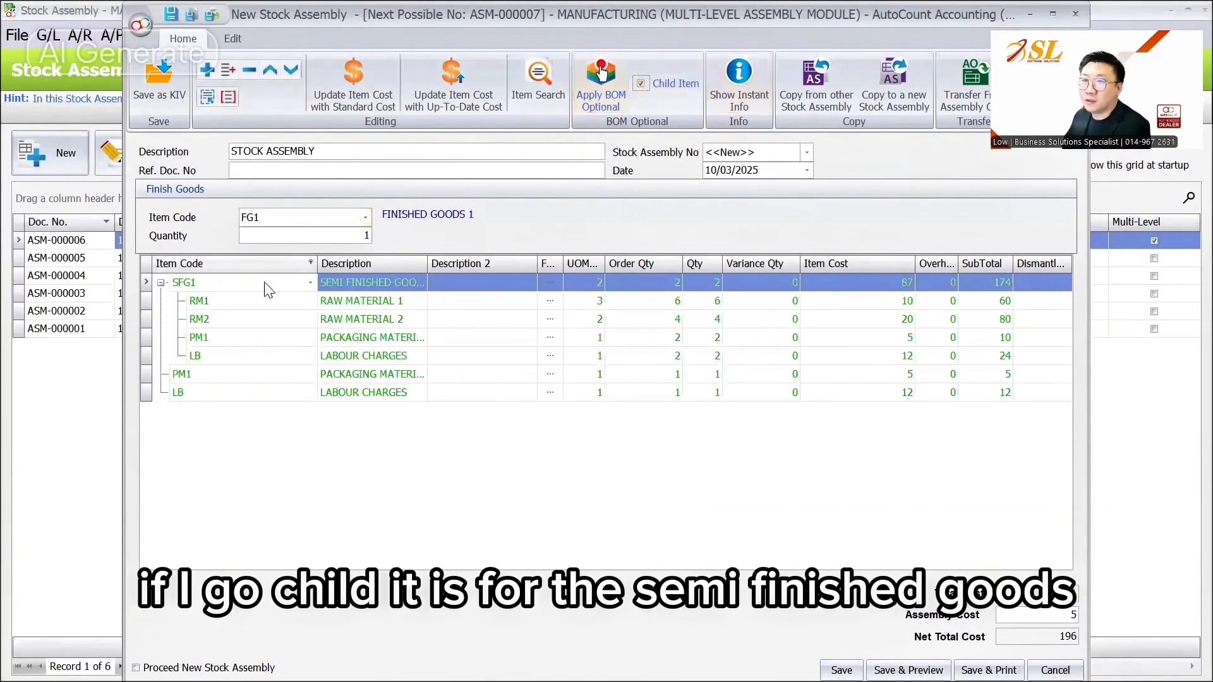
click(641, 83)
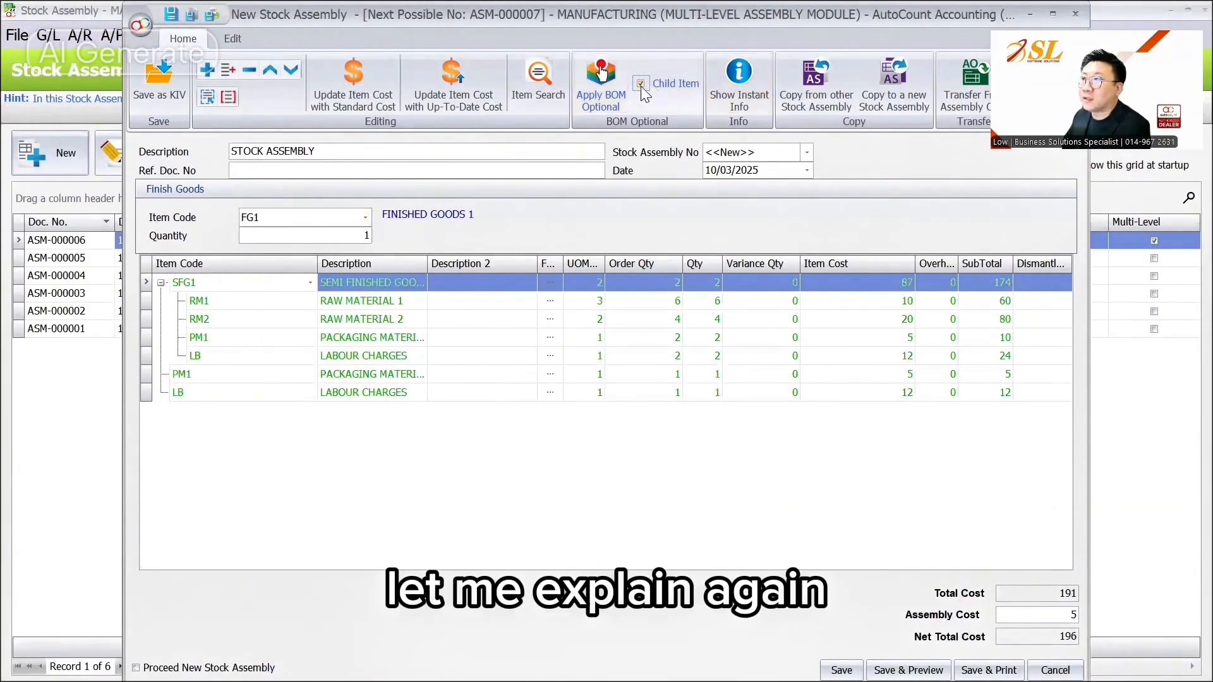
click(600, 103)
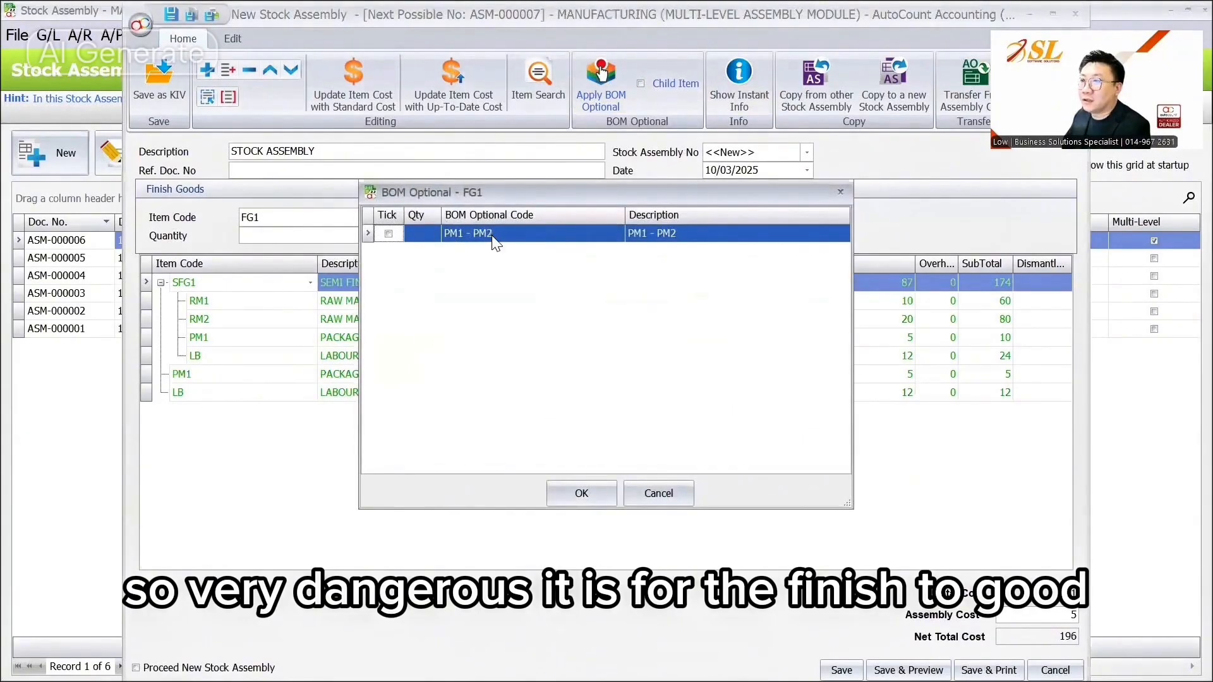
click(389, 234)
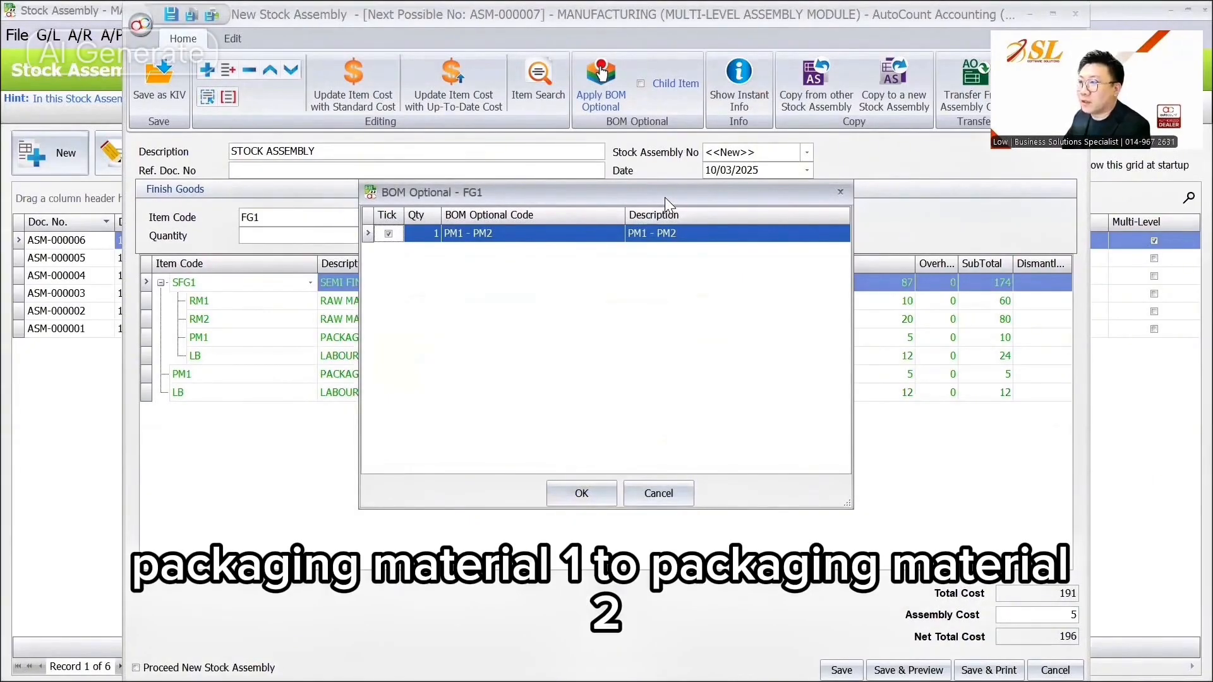
drag(667, 204, 946, 177)
click(863, 465)
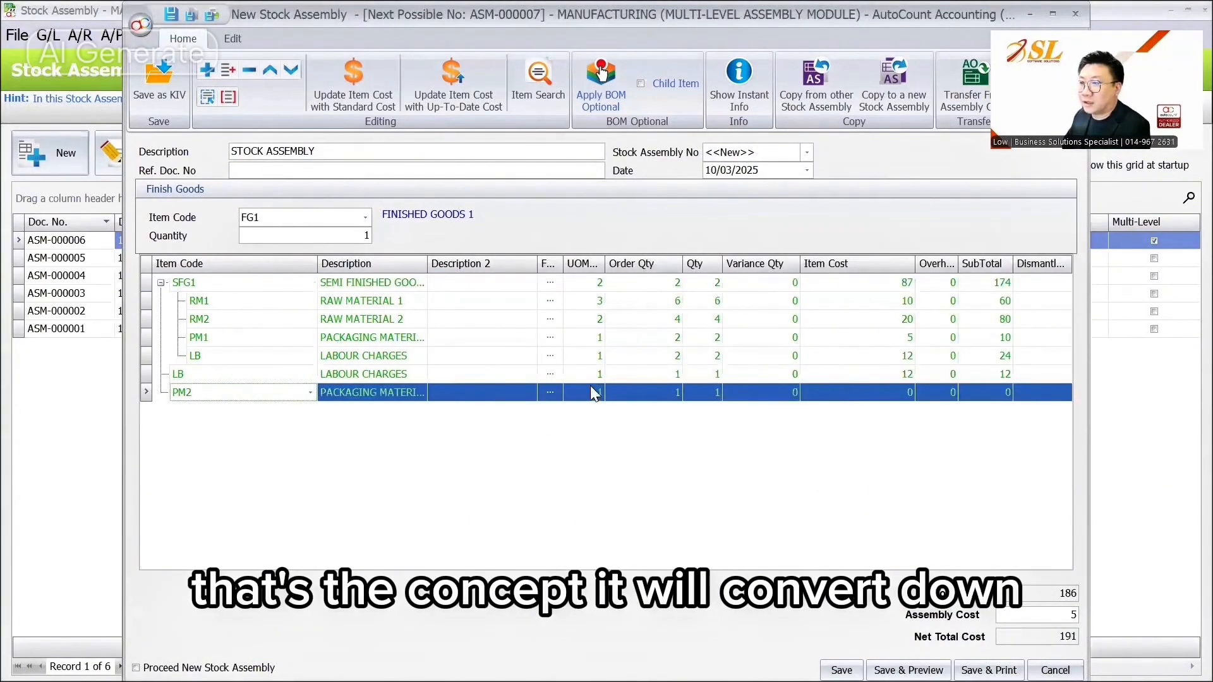
Step: Apply the RM1 - RM3 BOM optional to child item SFG1 in the assembly
click(457, 287)
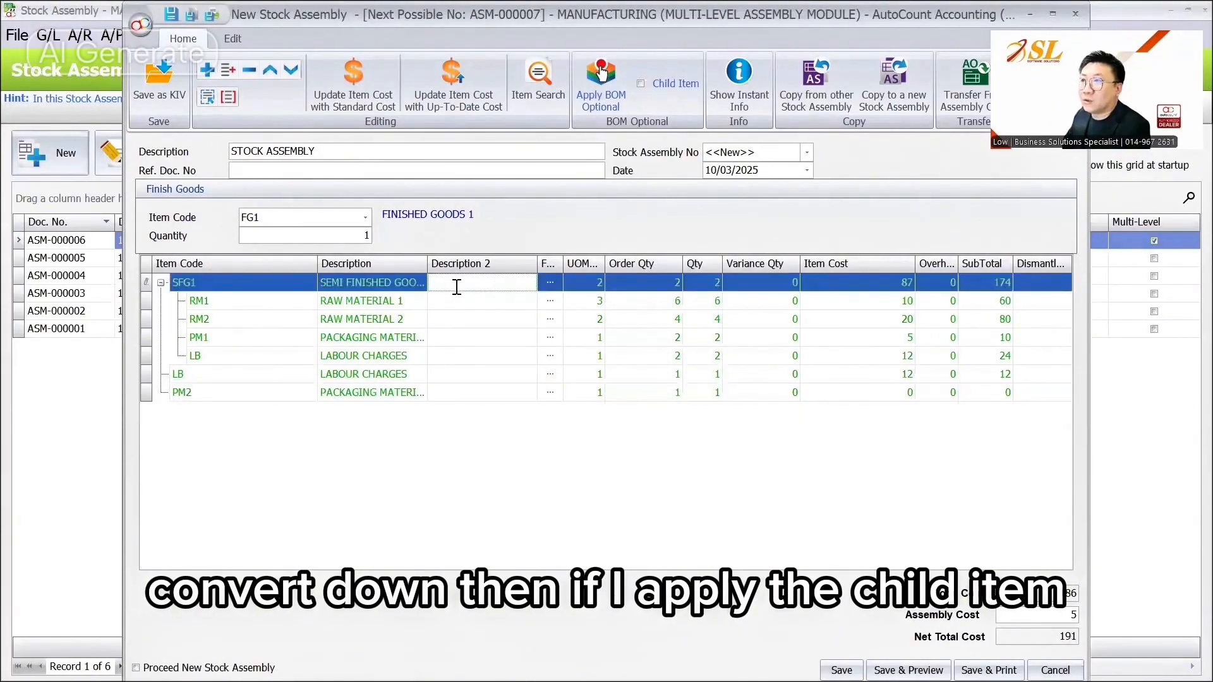
click(641, 84)
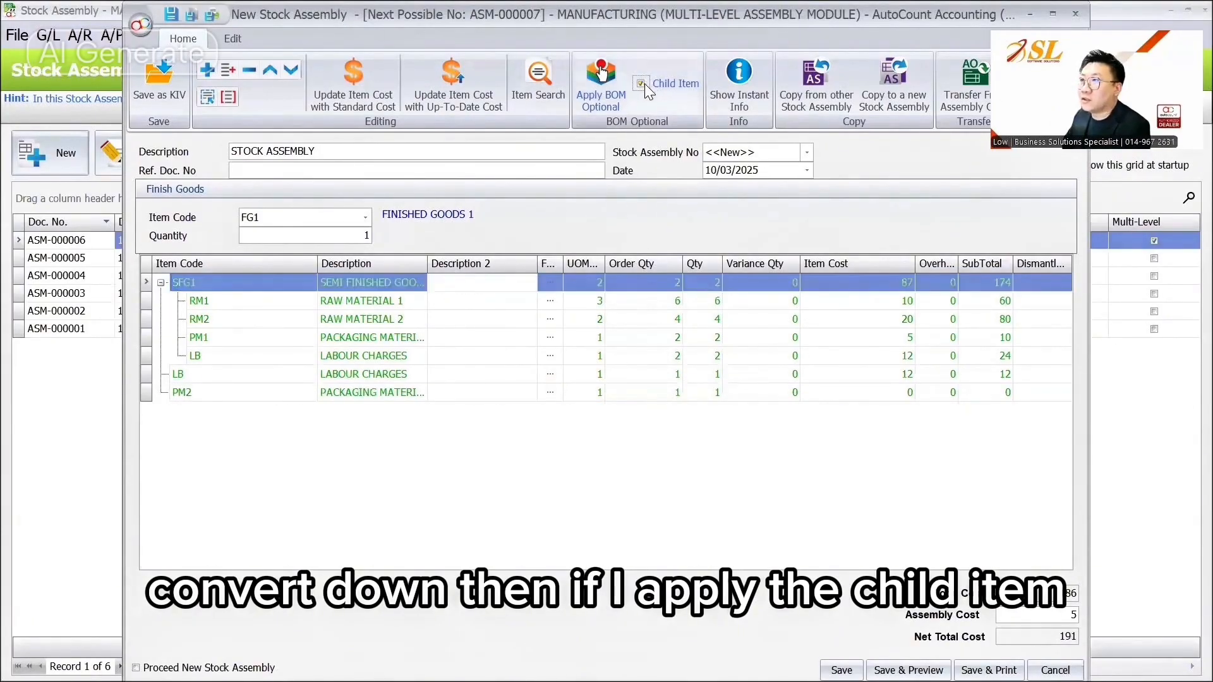
click(602, 96)
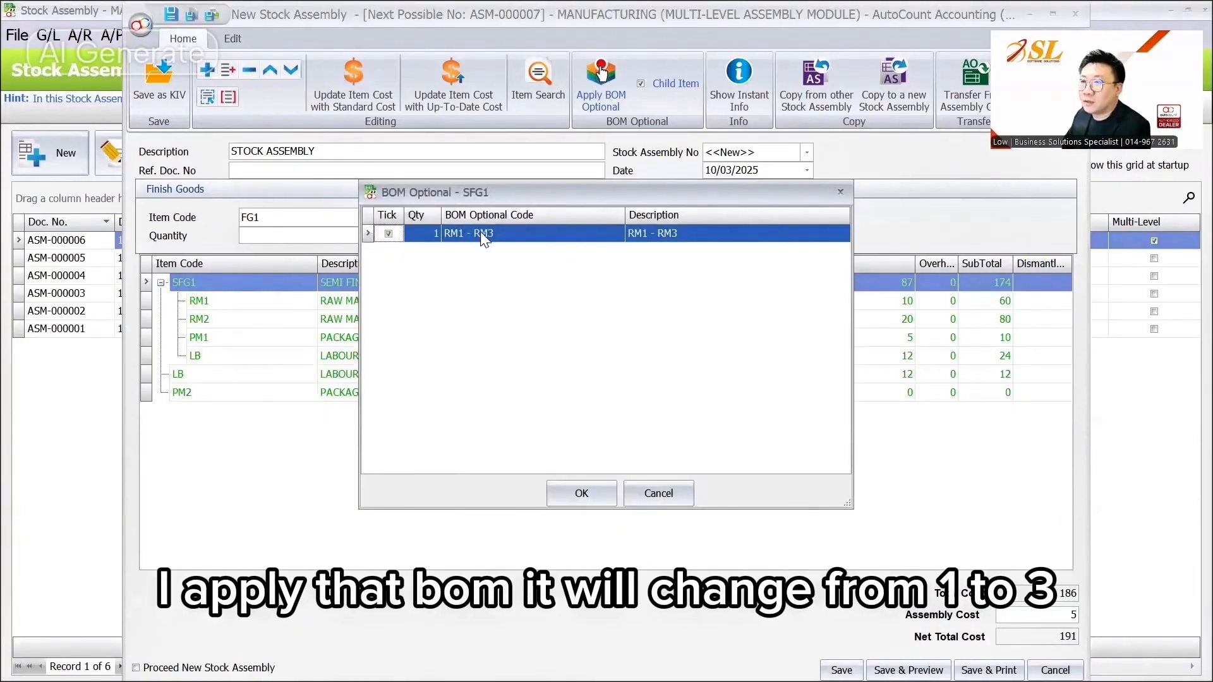
drag(633, 196, 585, 332)
click(533, 630)
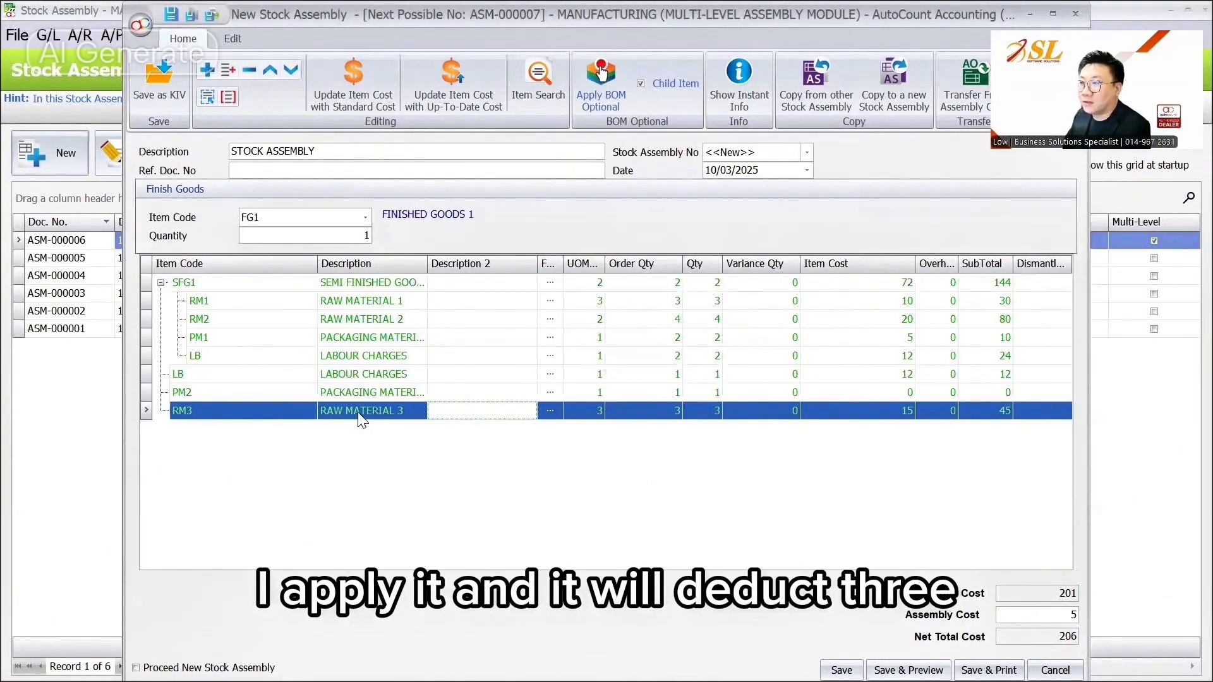
click(496, 301)
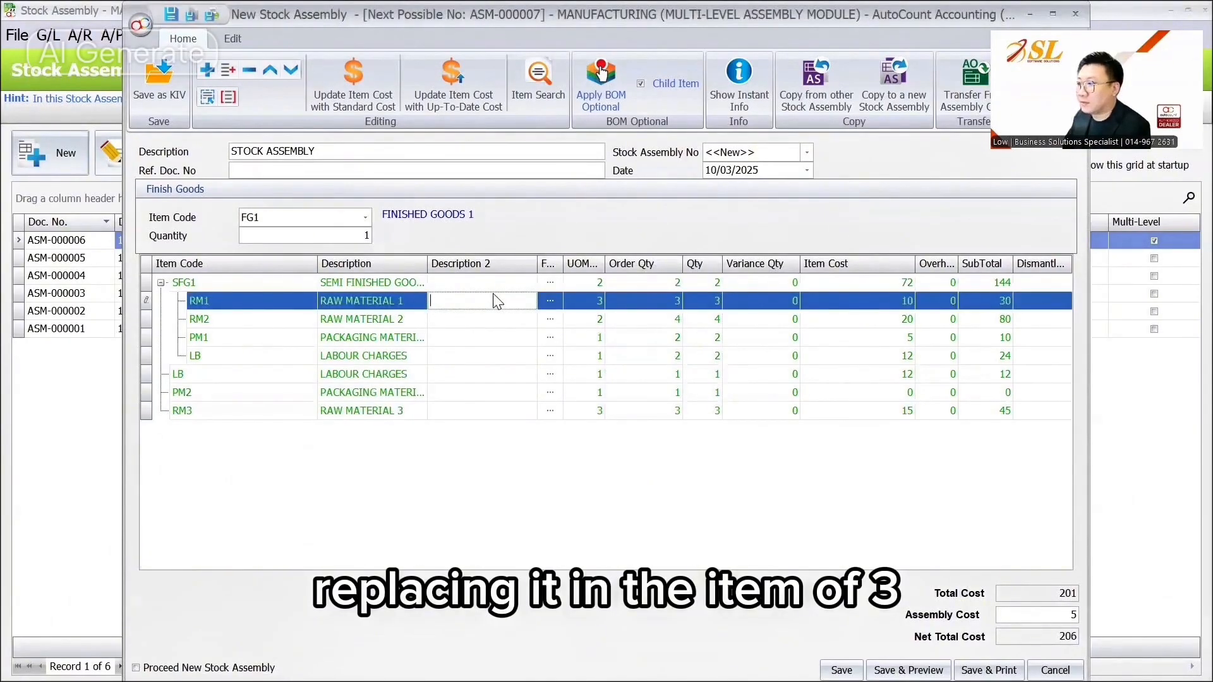